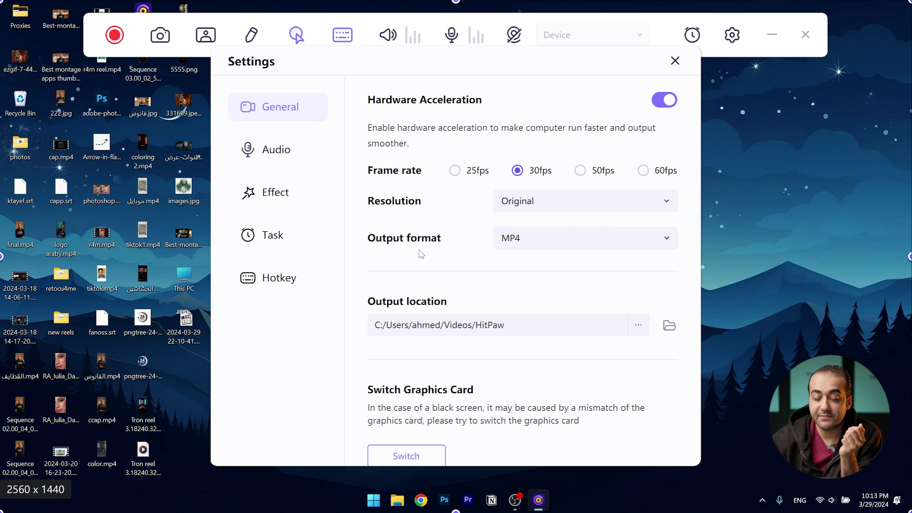
Review the general recording settings and the audio track, microphone and speaker settings.
{"action": "scroll", "coordinate": [438, 318], "scroll_direction": "down", "scroll_amount": 10}
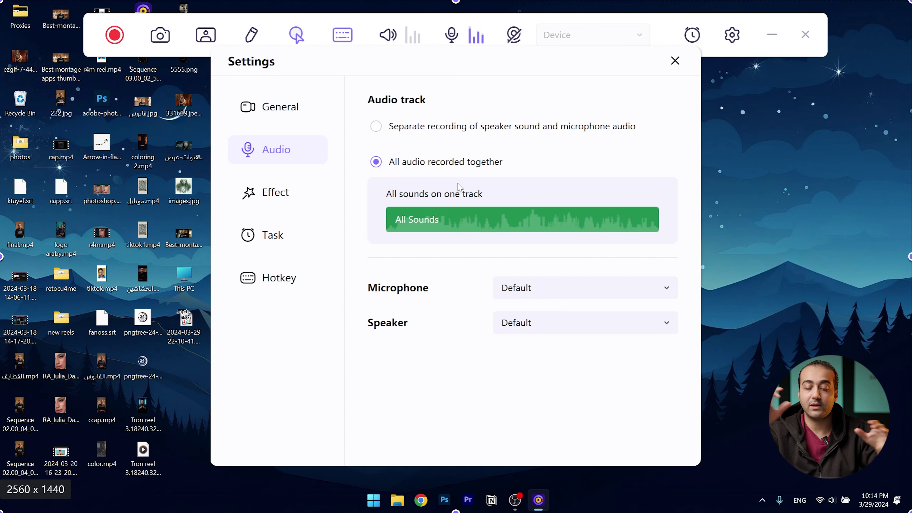
{"action": "left_click", "coordinate": [534, 296]}
{"action": "left_click", "coordinate": [537, 296]}
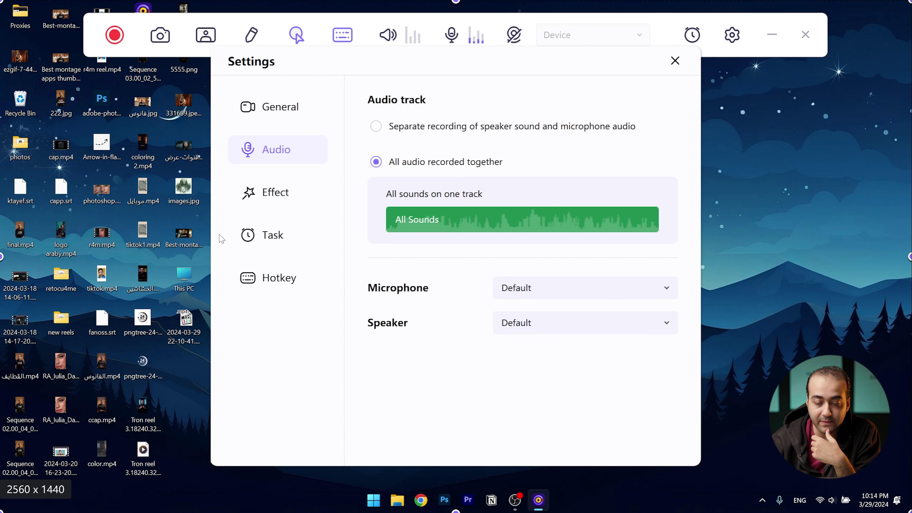
Try the red and yellow mouse cursor highlight colors in the effect settings and set the highlight to orange.
{"action": "left_click", "coordinate": [264, 201]}
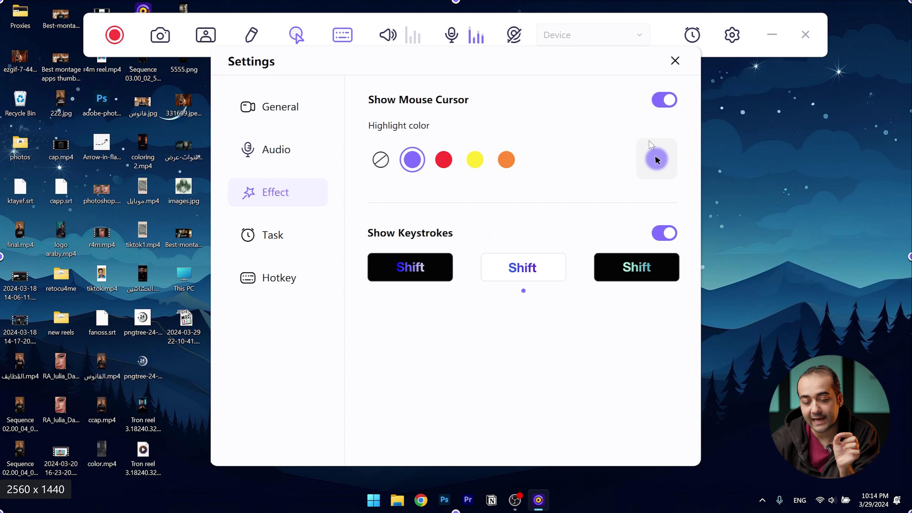
{"action": "left_click", "coordinate": [453, 167]}
{"action": "left_click", "coordinate": [467, 165]}
{"action": "left_click", "coordinate": [513, 163]}
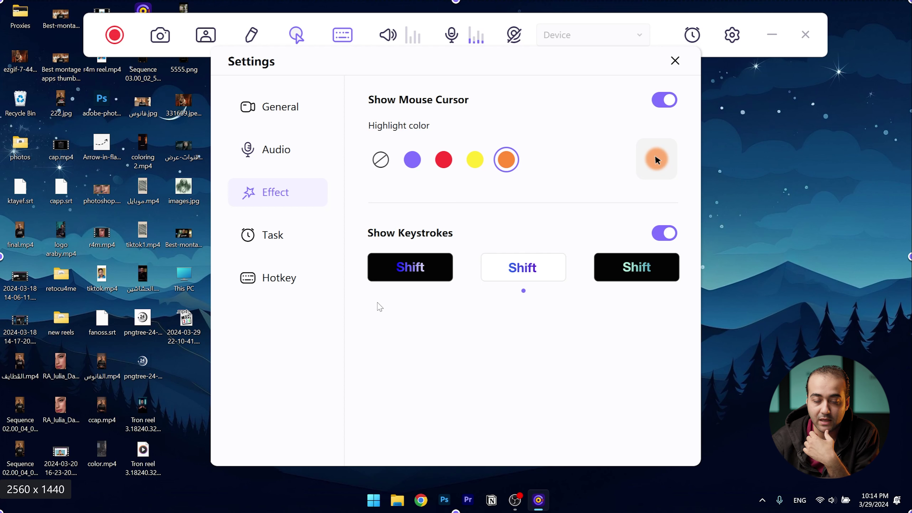
Review the hotkeys assigned to recording, menu, keystroke and screenshot actions, and close the settings.
{"action": "left_click", "coordinate": [292, 278]}
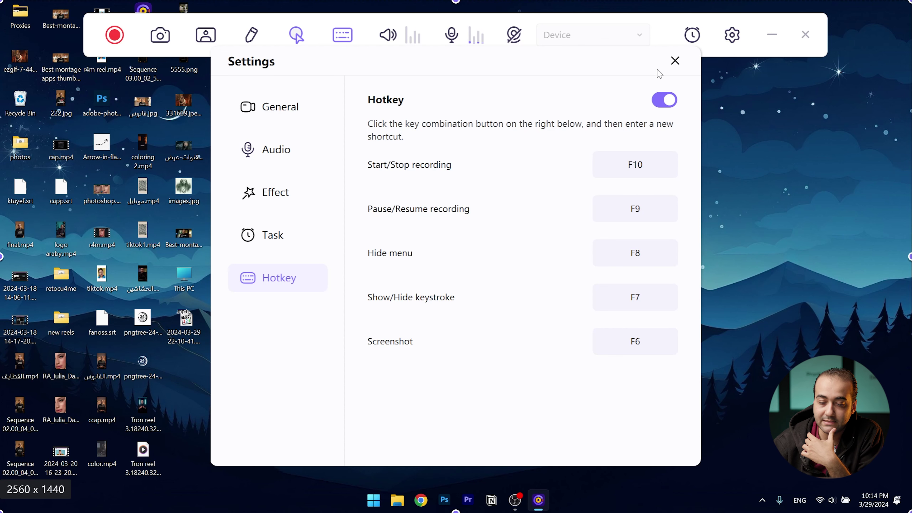
{"action": "left_click", "coordinate": [675, 60]}
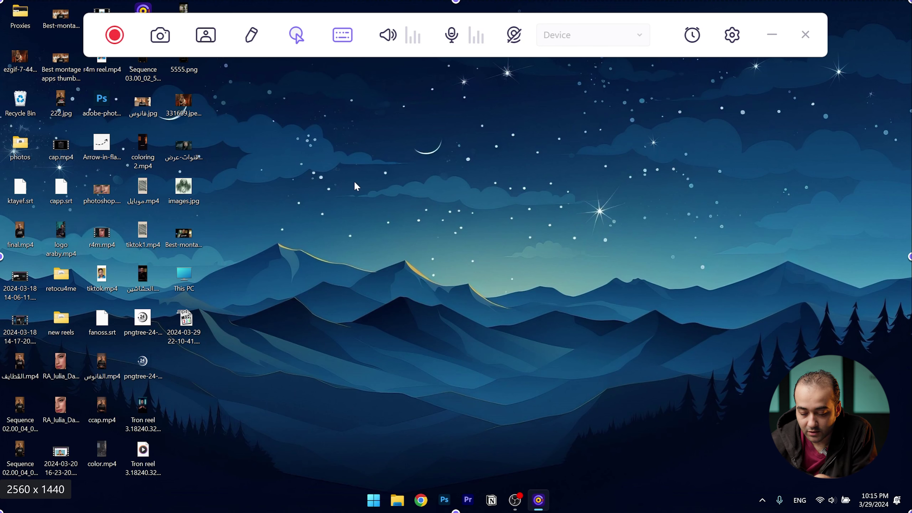
Start the screen recording and switch to Photoshop.
{"action": "key", "text": "F10"}
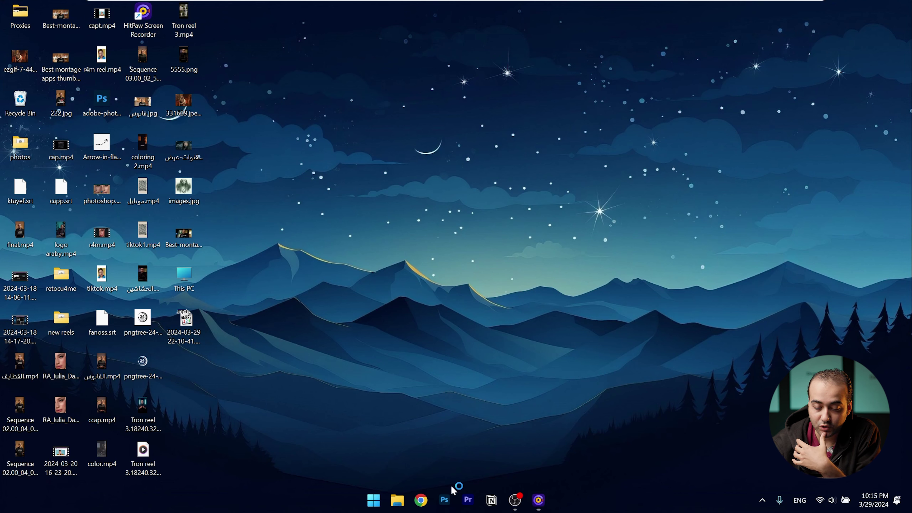
{"action": "left_click", "coordinate": [444, 499]}
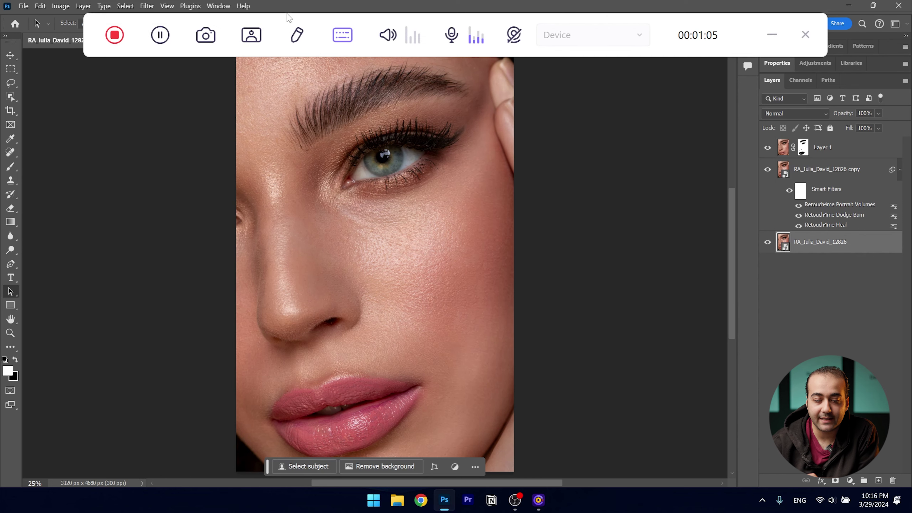
Draw a medium-size red pen circle around the eye and two red arrows on the cheek, and close the drawing tools.
{"action": "left_click", "coordinate": [298, 34]}
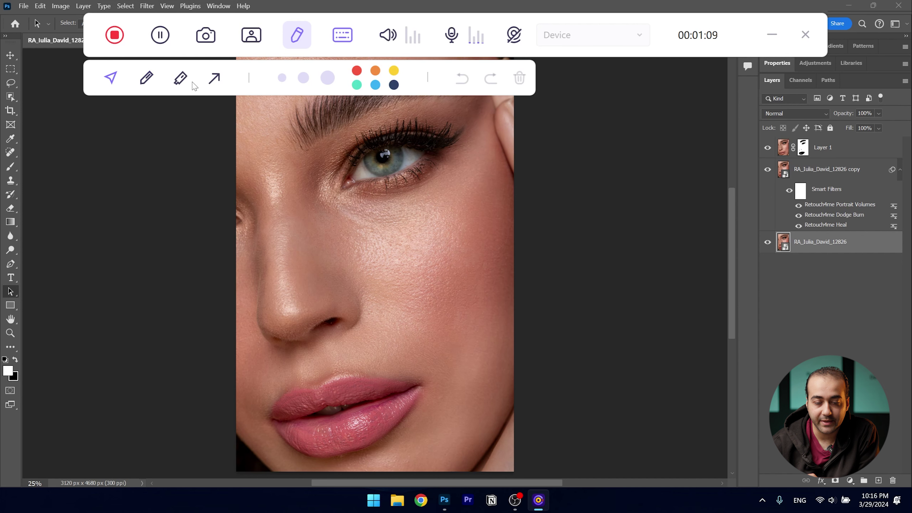
{"action": "left_click", "coordinate": [303, 77]}
{"action": "left_click", "coordinate": [357, 72]}
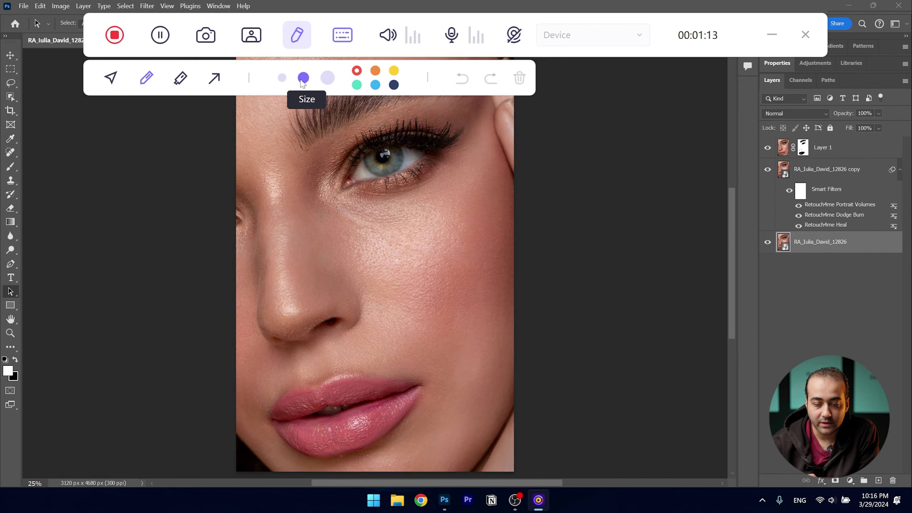
{"action": "mouse_move", "coordinate": [381, 207]}
{"action": "left_mouse_down"}
{"action": "mouse_move", "coordinate": [419, 142]}
{"action": "mouse_move", "coordinate": [402, 201]}
{"action": "mouse_move", "coordinate": [441, 202]}
{"action": "left_mouse_up"}
{"action": "mouse_move", "coordinate": [376, 244]}
{"action": "left_mouse_down"}
{"action": "mouse_move", "coordinate": [367, 295]}
{"action": "mouse_move", "coordinate": [393, 291]}
{"action": "mouse_move", "coordinate": [466, 239]}
{"action": "mouse_move", "coordinate": [467, 268]}
{"action": "left_mouse_up"}
{"action": "mouse_move", "coordinate": [395, 4]}
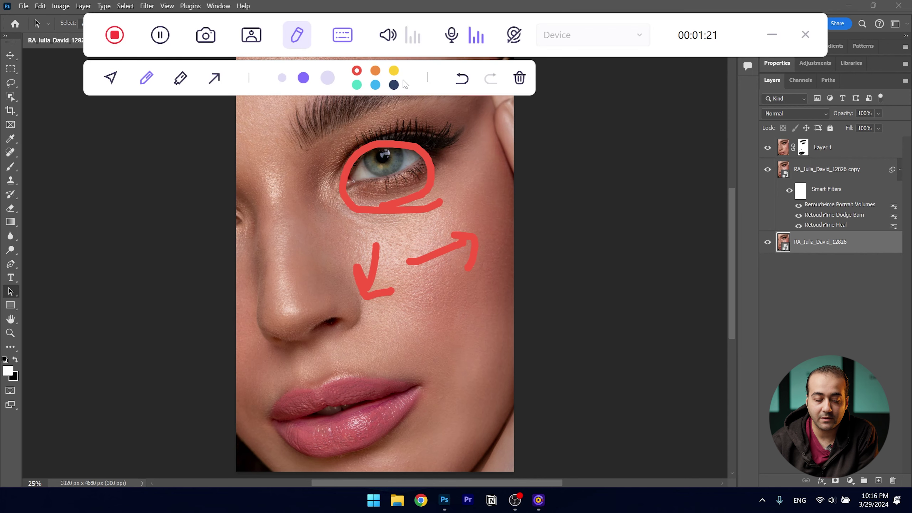
{"action": "mouse_move", "coordinate": [305, 7]}
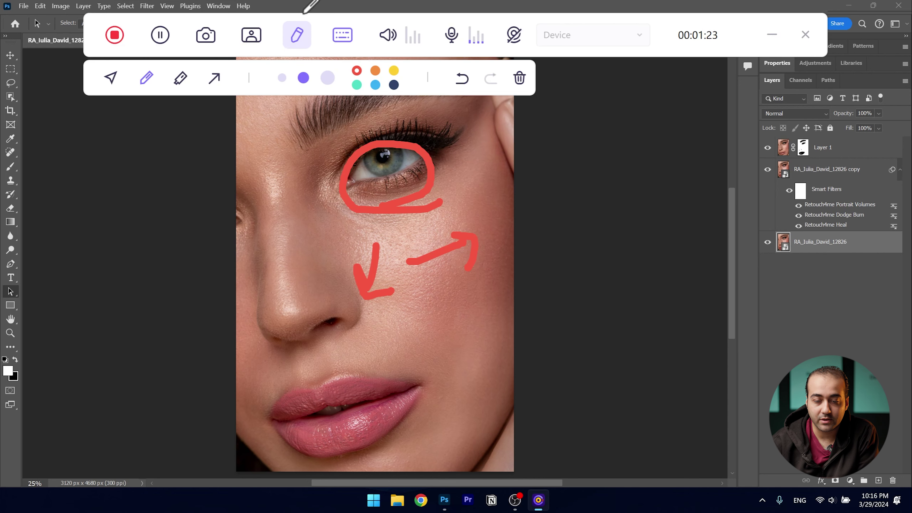
{"action": "left_click", "coordinate": [303, 28]}
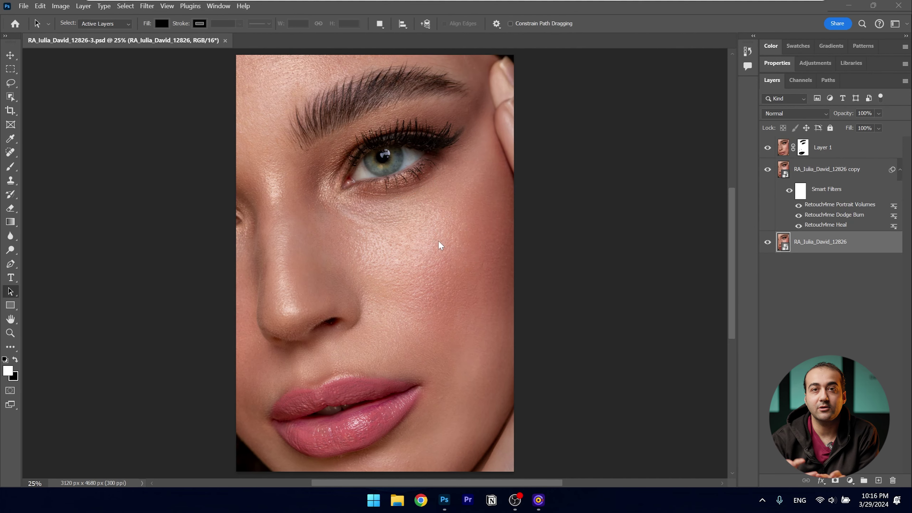
Switch between Photoshop's Move, Rectangular Marquee and Eraser tools, and return to the Move tool.
{"action": "mouse_move", "coordinate": [344, 39]}
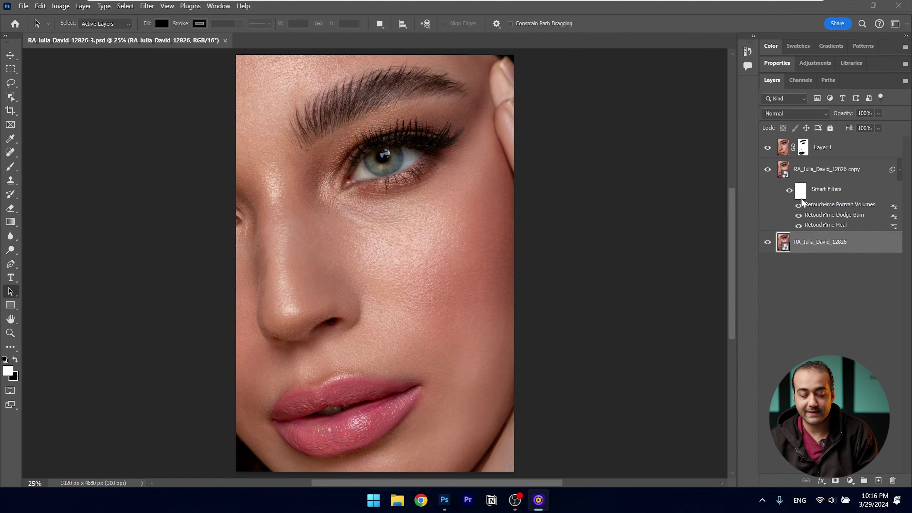
{"action": "left_click", "coordinate": [10, 56]}
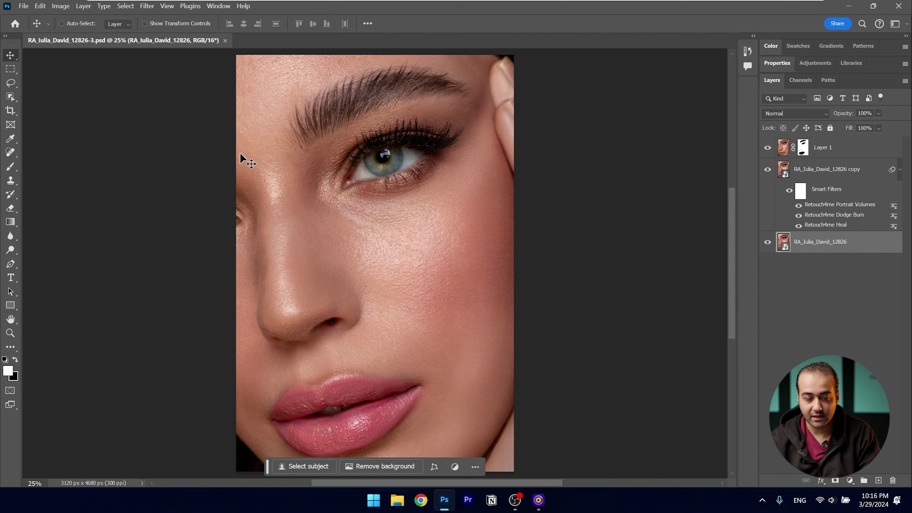
{"action": "key", "text": "m"}
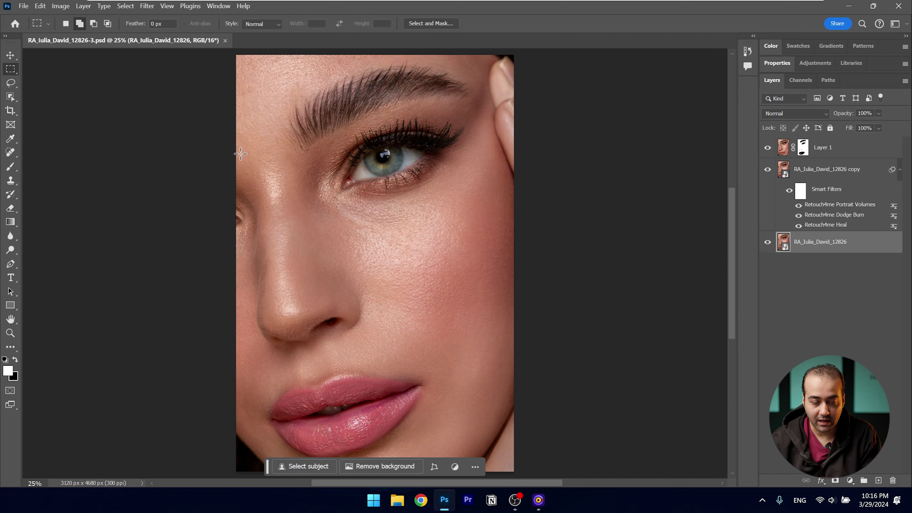
{"action": "key", "text": "e"}
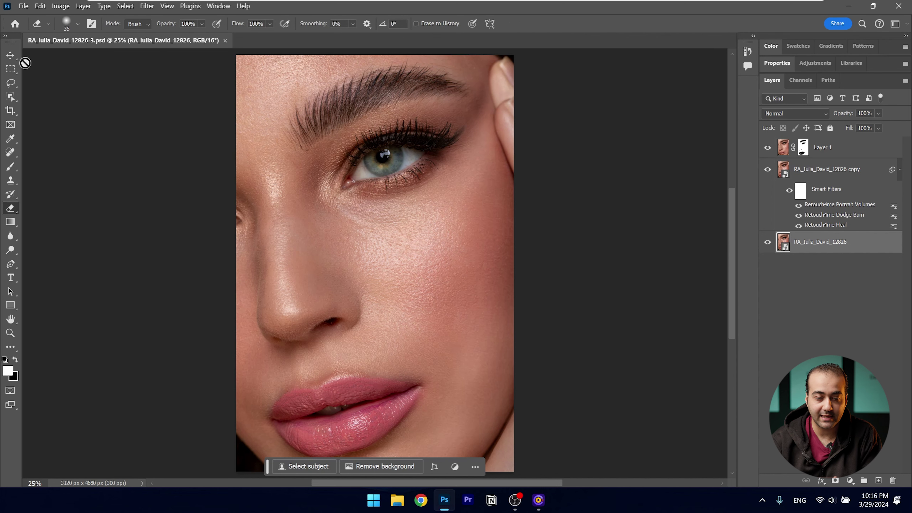
{"action": "left_click", "coordinate": [10, 55]}
Stop the screen recording, open the recorded video and play it.
{"action": "mouse_move", "coordinate": [424, 30]}
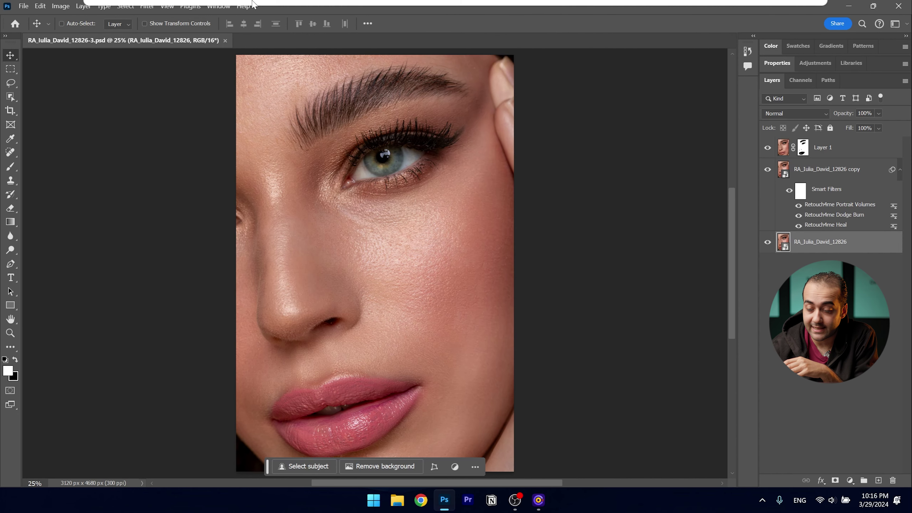
{"action": "mouse_move", "coordinate": [252, 3]}
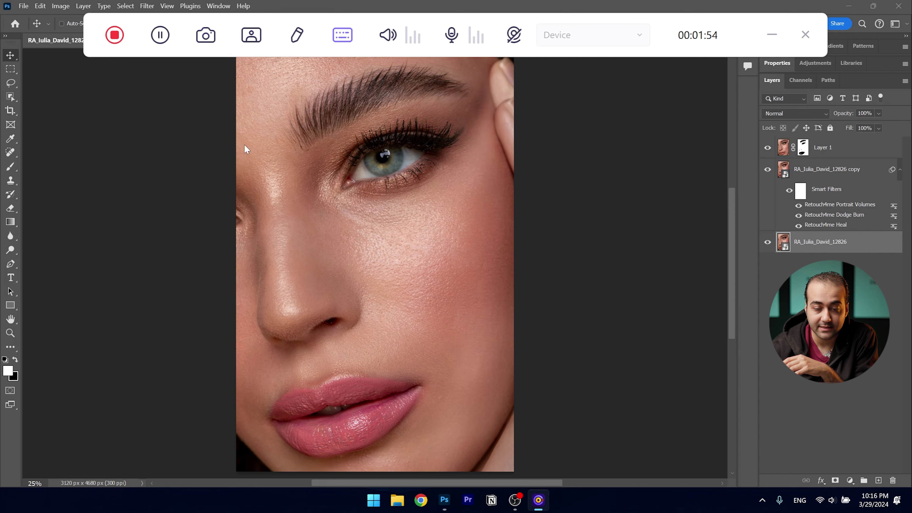
{"action": "mouse_move", "coordinate": [831, 446]}
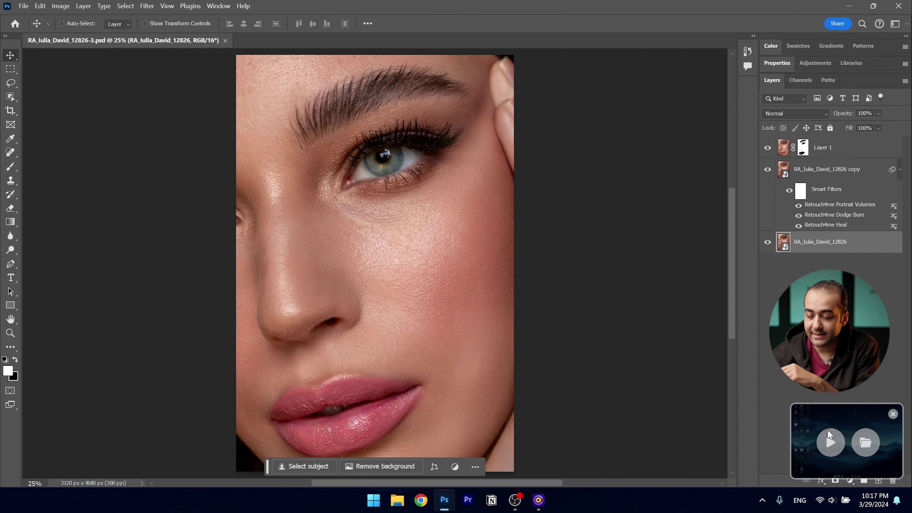
{"action": "left_click", "coordinate": [834, 442]}
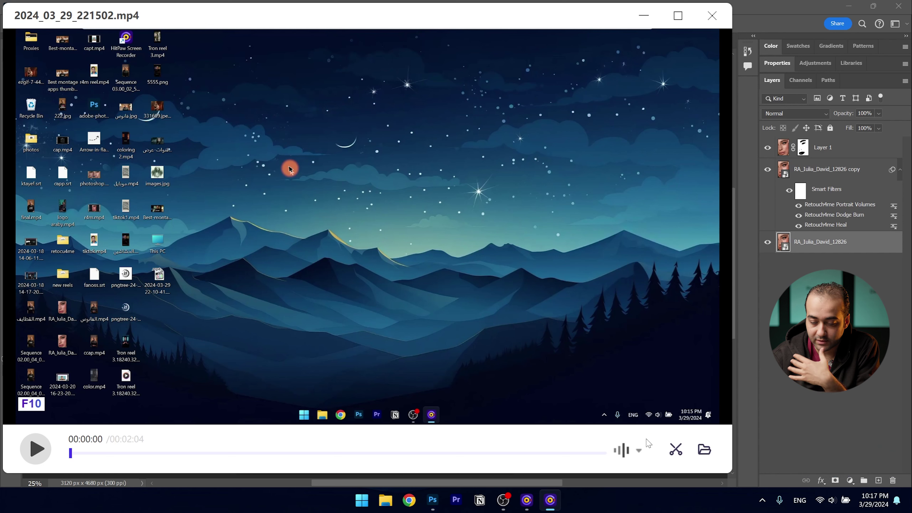
{"action": "left_click", "coordinate": [44, 455]}
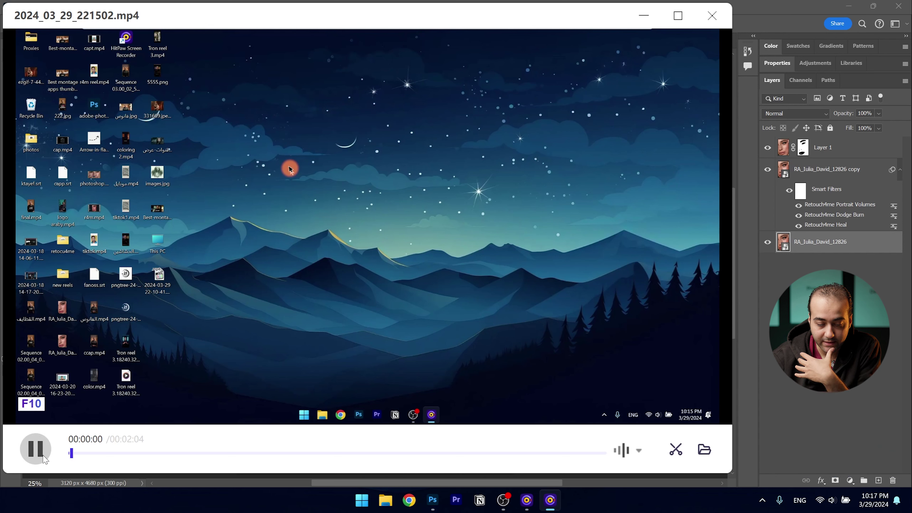
Pause the video, mute the computer's sound and resume playback.
{"action": "left_click", "coordinate": [638, 451]}
{"action": "left_click", "coordinate": [33, 449]}
{"action": "key", "text": "super+a"}
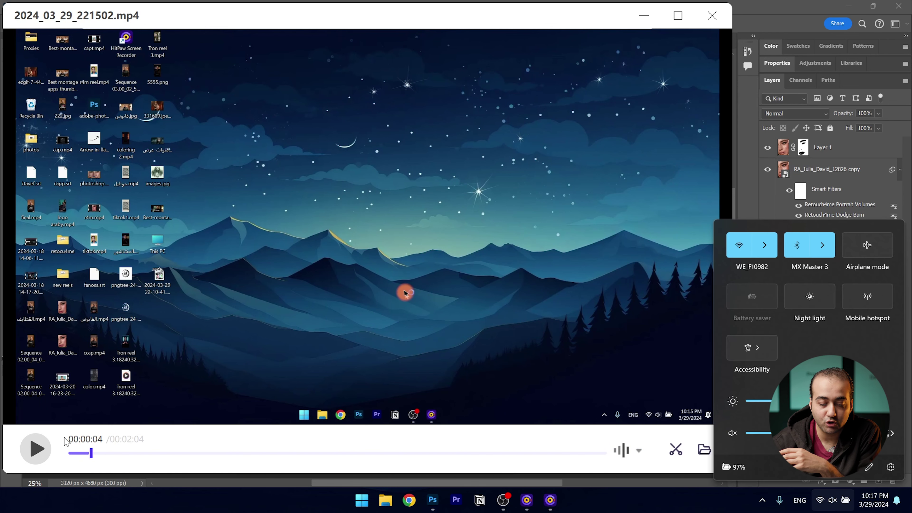
{"action": "left_click", "coordinate": [36, 446]}
{"action": "left_click", "coordinate": [35, 446]}
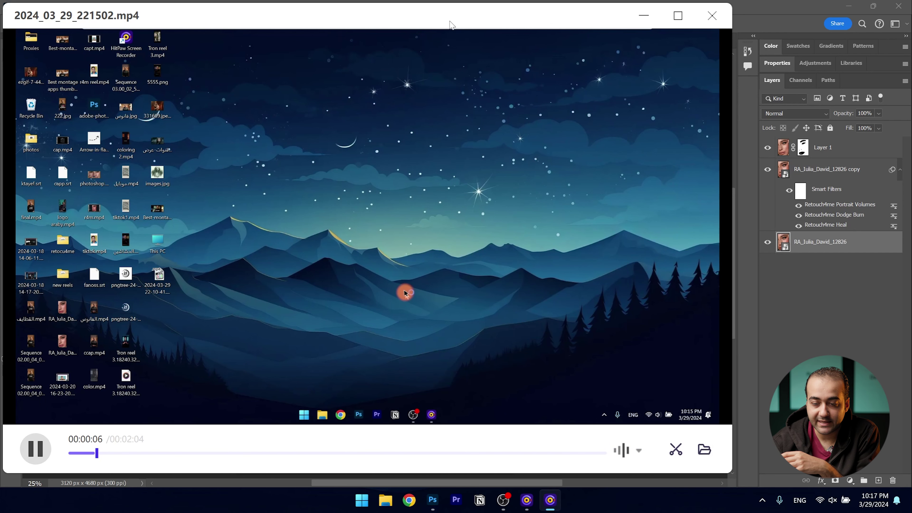
Skip ahead to about 0:43 in the recording, examine the cursor highlight and displayed keystrokes, and pause.
{"action": "left_click_drag", "start_coordinate": [456, 19], "coordinate": [472, 20]}
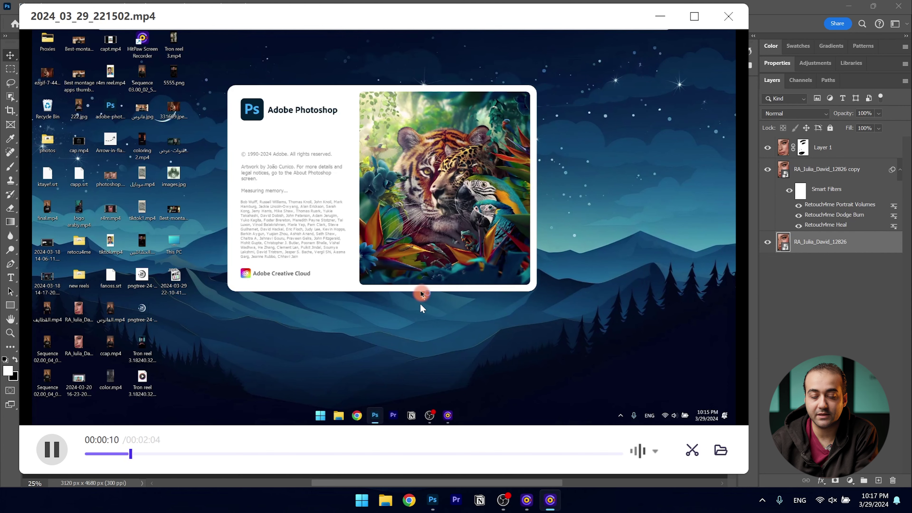
{"action": "left_click", "coordinate": [212, 454]}
{"action": "left_click", "coordinate": [270, 453]}
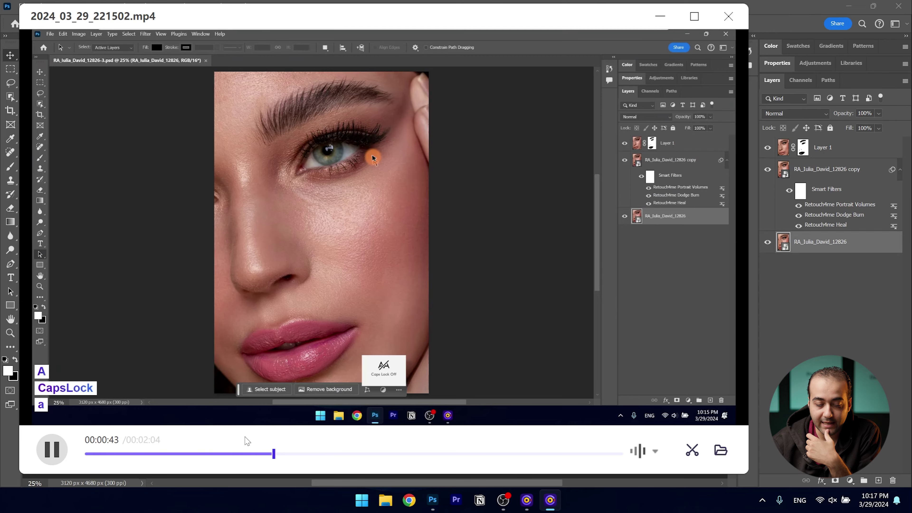
{"action": "key", "text": "space"}
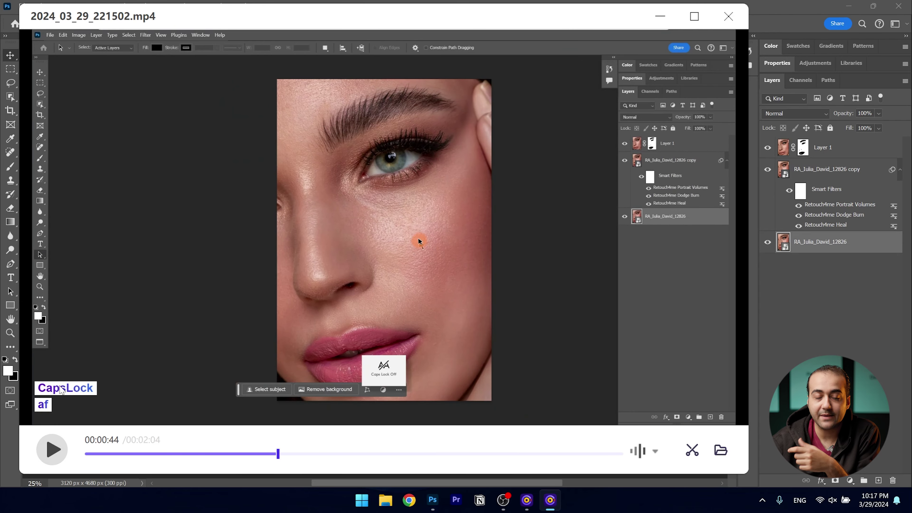
Resume playback and skip through the rest of the recording to examine the pen drawing, tool keystrokes and recorder toolbar.
{"action": "left_click", "coordinate": [57, 443]}
{"action": "left_click", "coordinate": [370, 454]}
{"action": "left_click", "coordinate": [410, 453]}
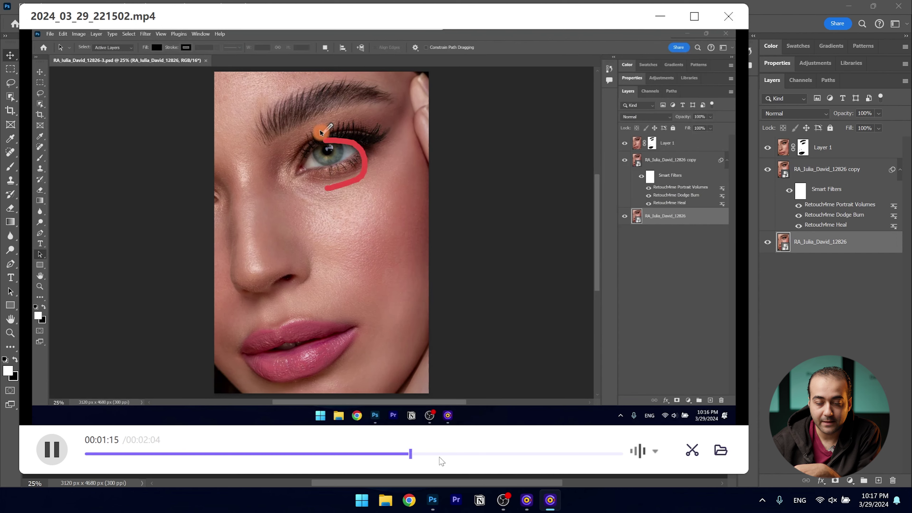
{"action": "left_click", "coordinate": [458, 454]}
{"action": "left_click", "coordinate": [485, 454]}
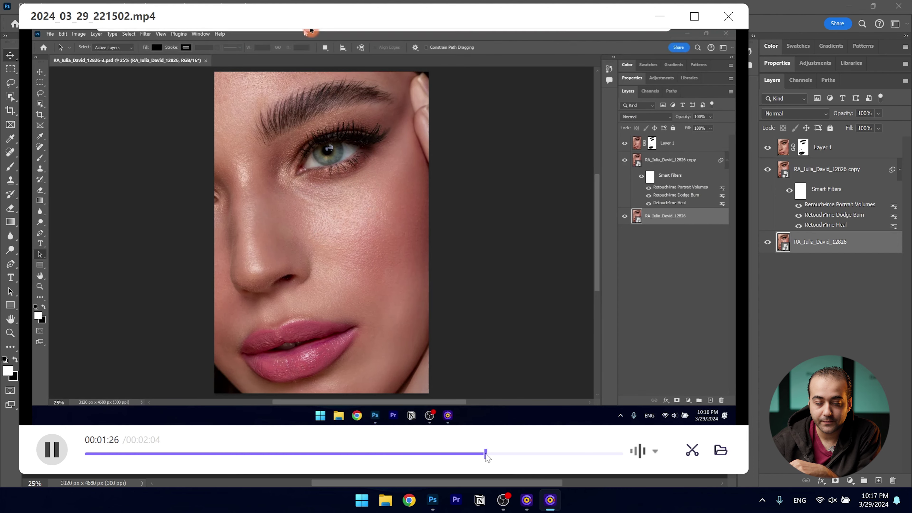
{"action": "left_click", "coordinate": [519, 454]}
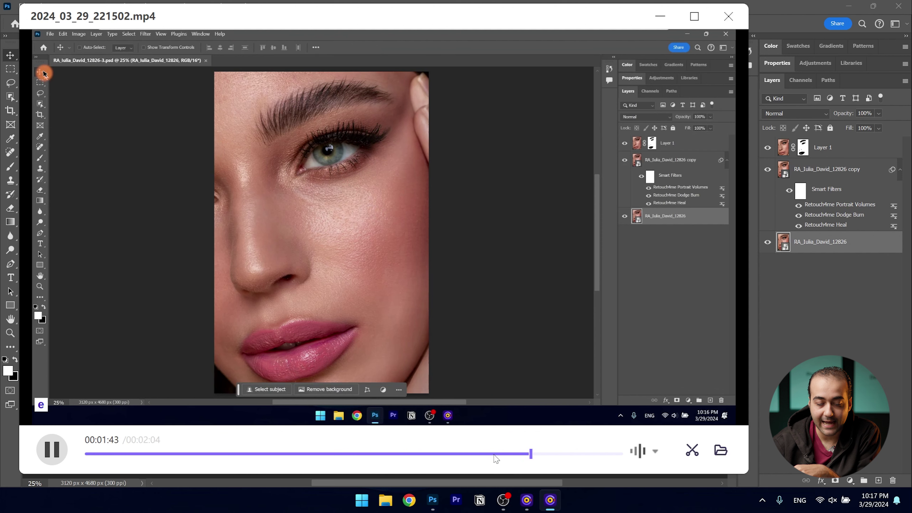
{"action": "left_click", "coordinate": [580, 455]}
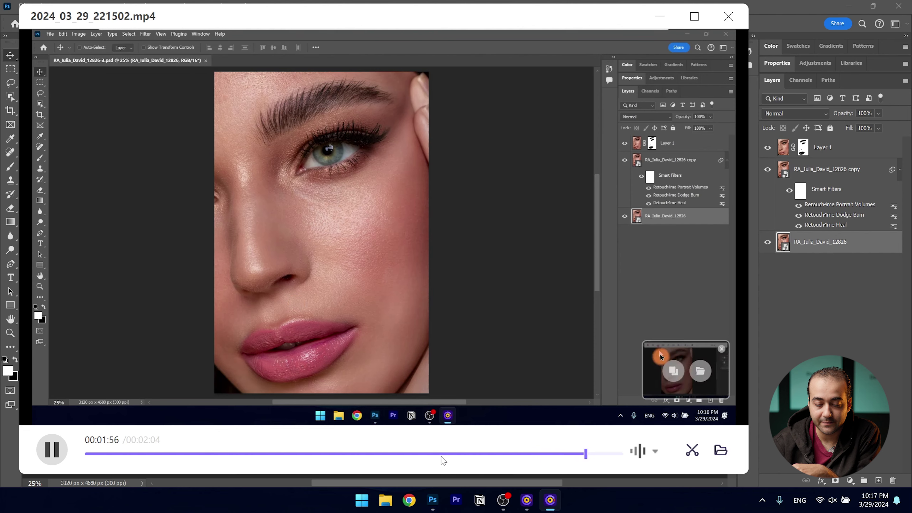
{"action": "left_click", "coordinate": [433, 454]}
{"action": "left_click", "coordinate": [507, 454]}
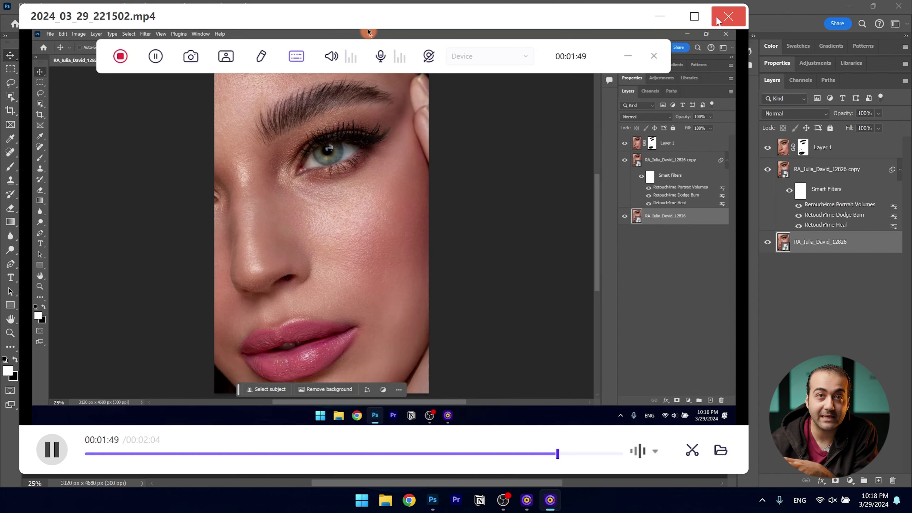
Close the recorded video and switch from Photoshop to the HitPaw Screen Recorder home window.
{"action": "left_click", "coordinate": [717, 21]}
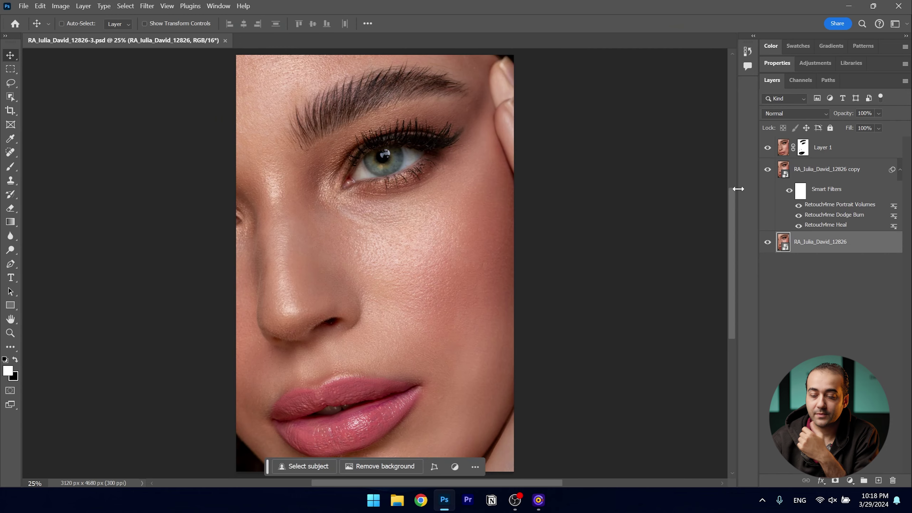
{"action": "left_click", "coordinate": [850, 5]}
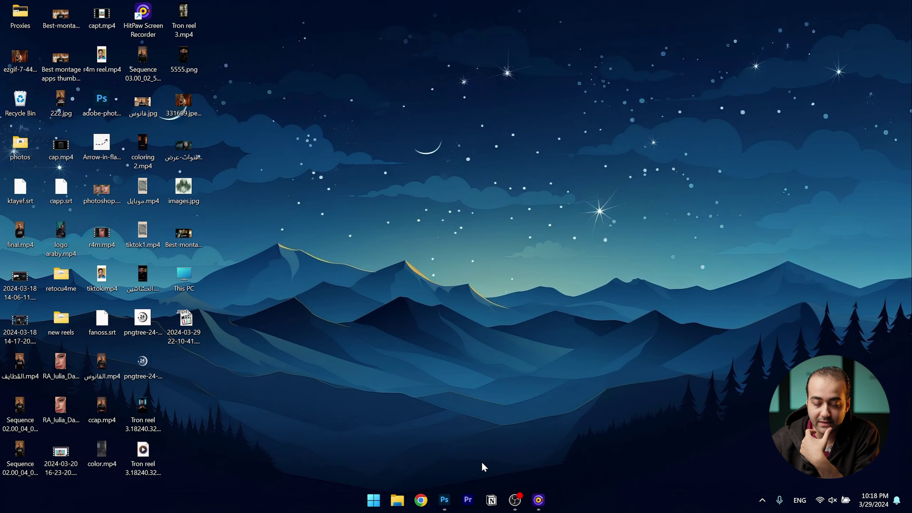
{"action": "left_click", "coordinate": [538, 500]}
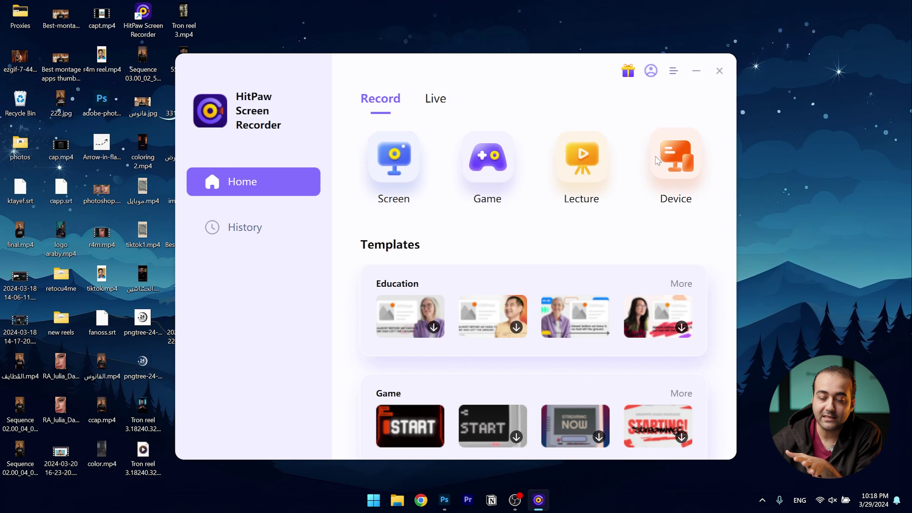
Open game recording, examine the capture targets offered for games and applications, and close the recording bar.
{"action": "left_click", "coordinate": [506, 168]}
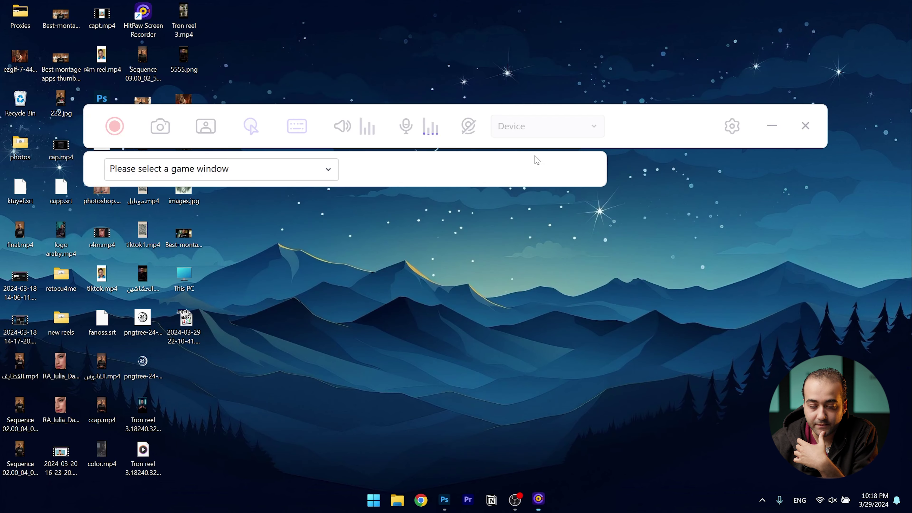
{"action": "left_click", "coordinate": [251, 171]}
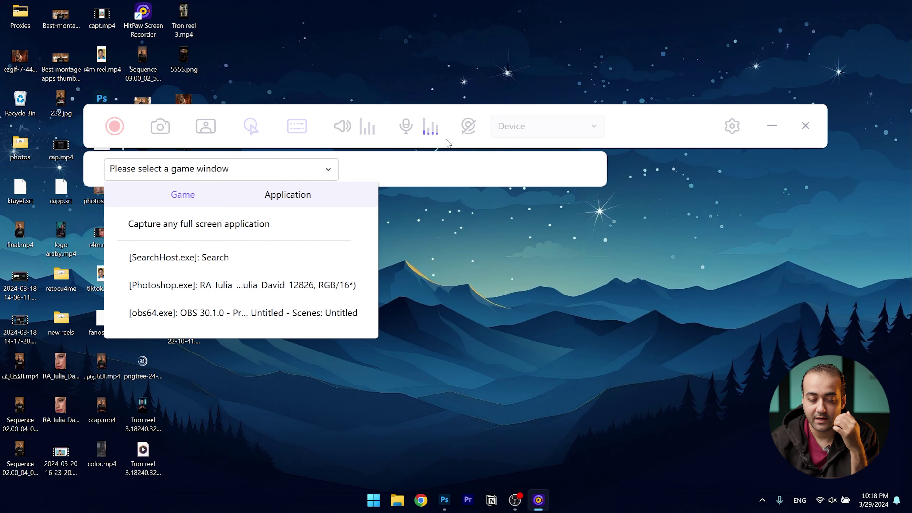
{"action": "left_click", "coordinate": [289, 196]}
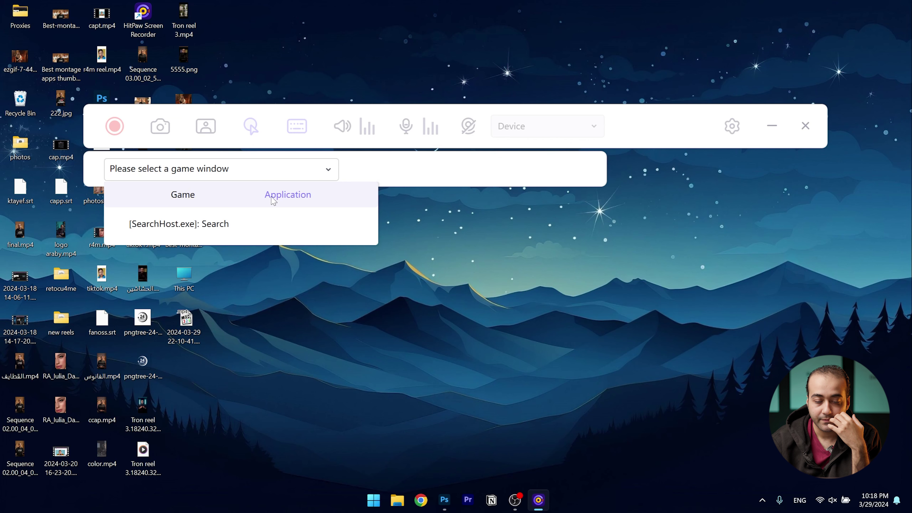
{"action": "left_click", "coordinate": [191, 195]}
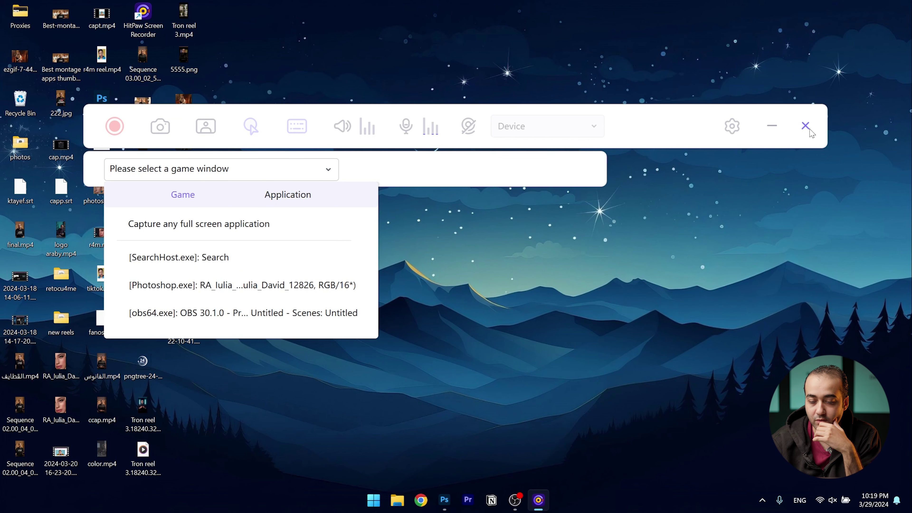
{"action": "left_click", "coordinate": [805, 126]}
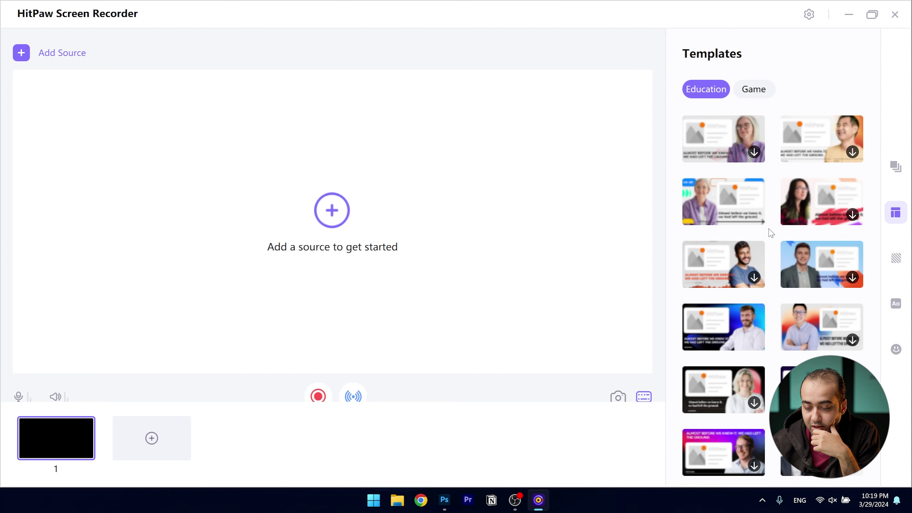
Apply the Education template showing a man in a blue T-shirt beside an orange headline on a grey background.
{"action": "left_click", "coordinate": [744, 266]}
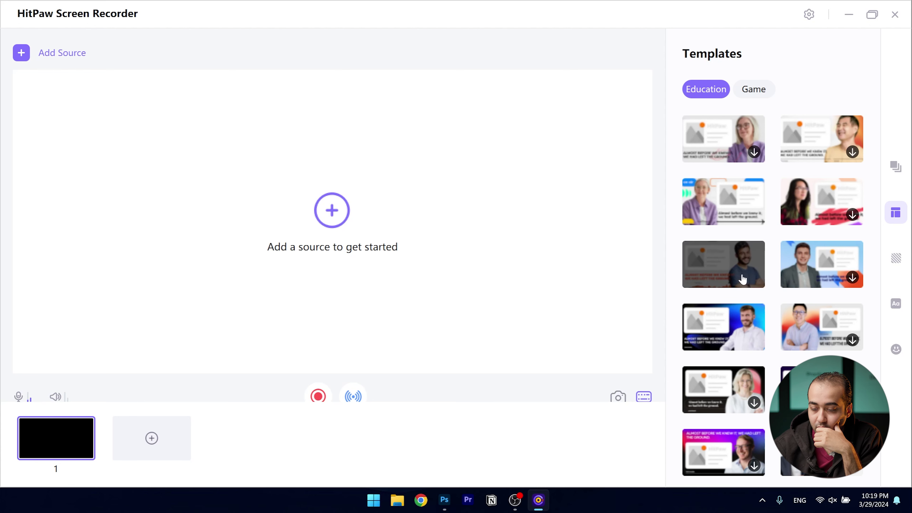
{"action": "left_click", "coordinate": [735, 267]}
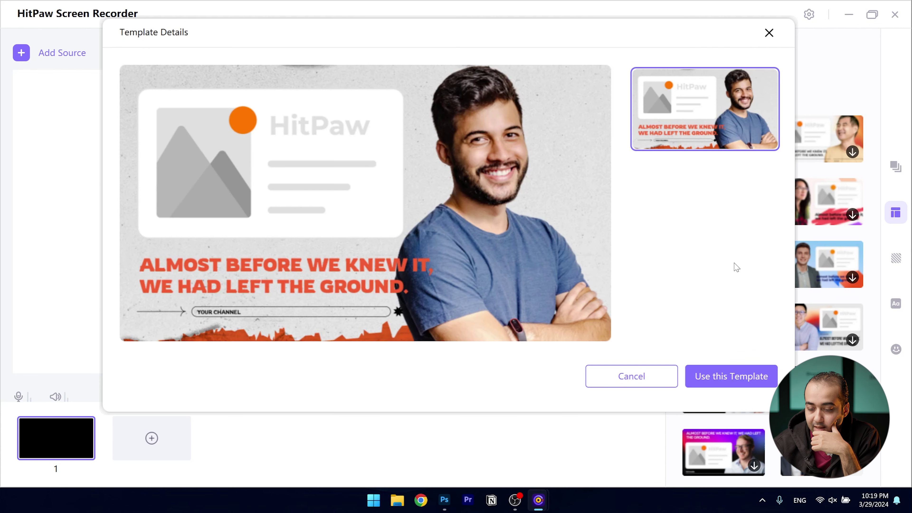
{"action": "left_click", "coordinate": [718, 381]}
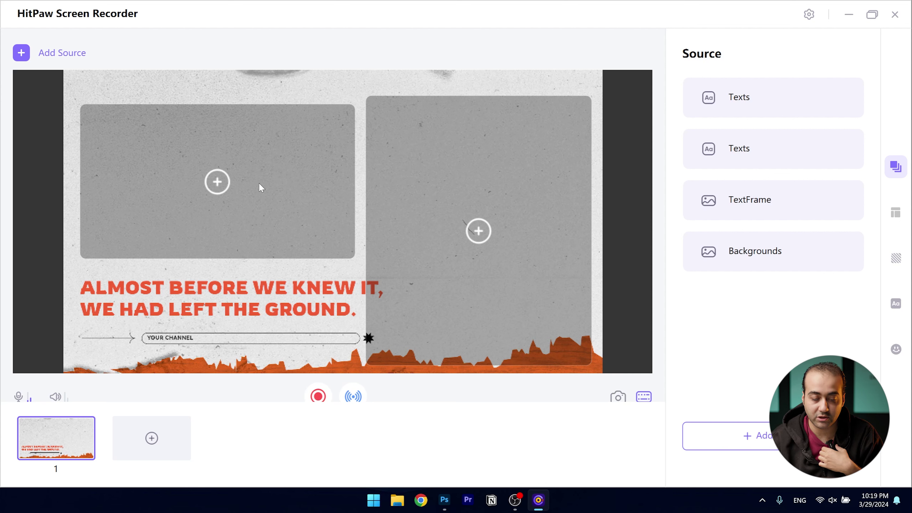
Replace the template's orange headline text with "photoshop course".
{"action": "left_click", "coordinate": [239, 306]}
{"action": "double_click", "coordinate": [742, 104]}
{"action": "key", "text": "ctrl+a"}
{"action": "type", "text": "pho"}
{"action": "key", "text": "ctrl+a"}
{"action": "type", "text": "photoshop "}
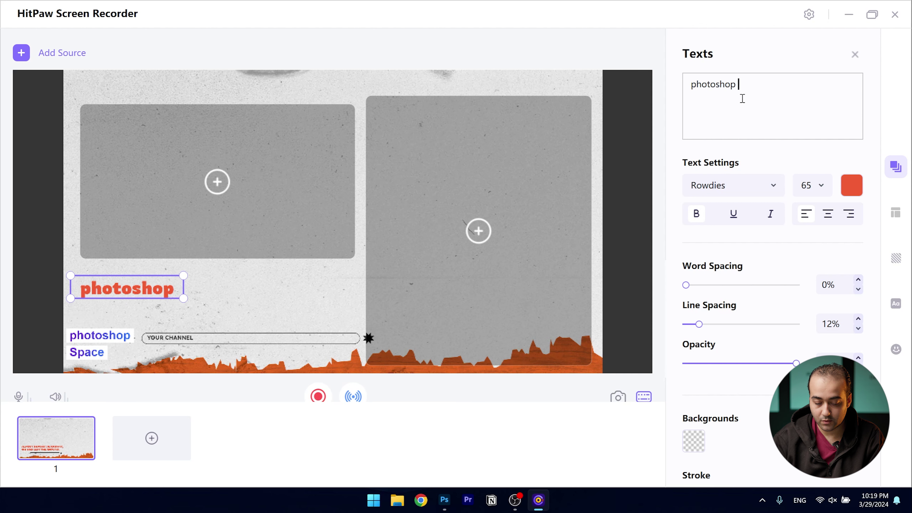
{"action": "type", "text": "course"}
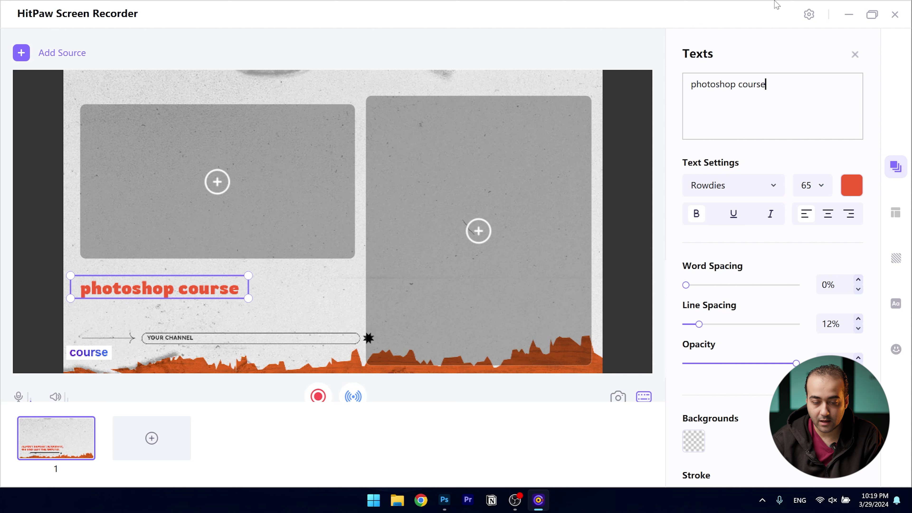
Fill the template's tall presenter placeholder with the RA_Iulia..._12826-3 portrait image.
{"action": "left_click", "coordinate": [478, 231]}
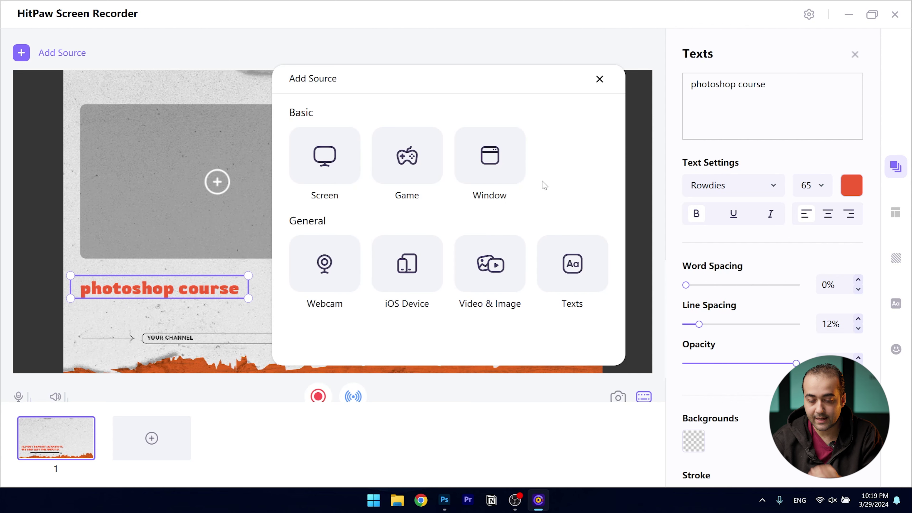
{"action": "left_click", "coordinate": [489, 265]}
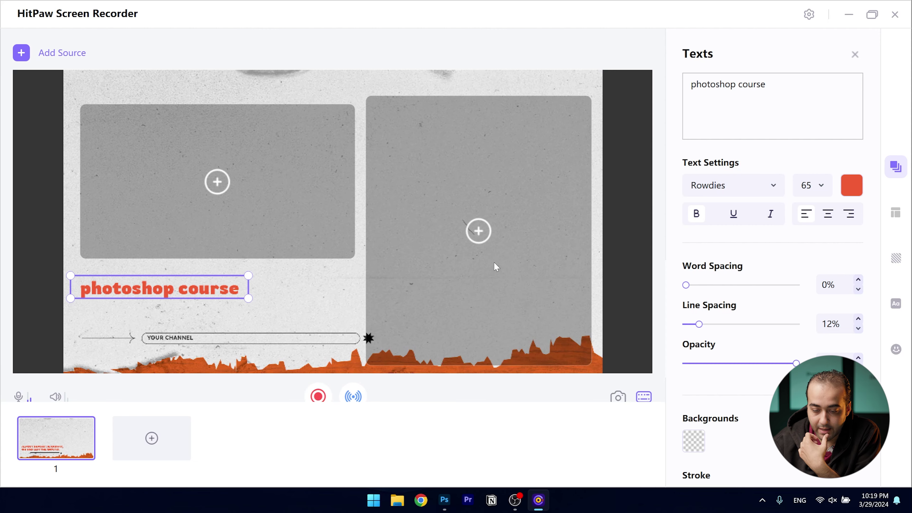
{"action": "double_click", "coordinate": [408, 136]}
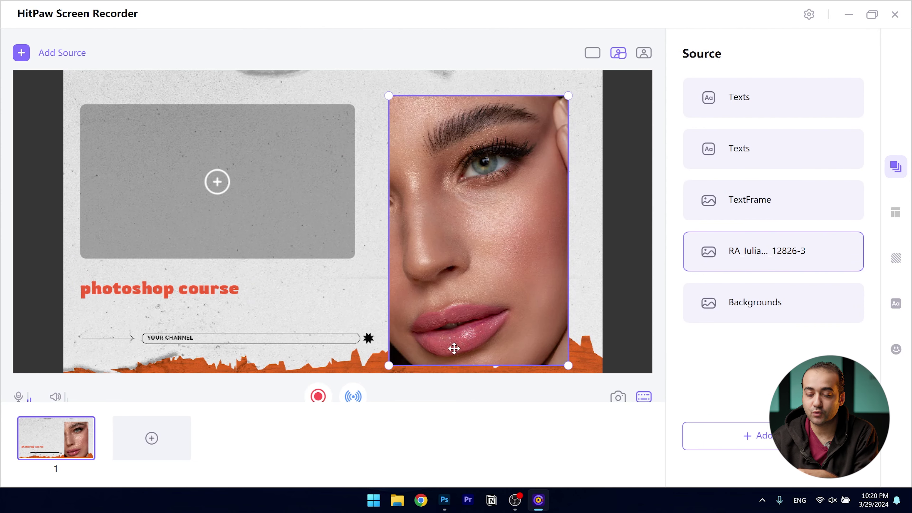
Fill the remaining content placeholder with a full-screen capture source.
{"action": "left_click", "coordinate": [216, 187]}
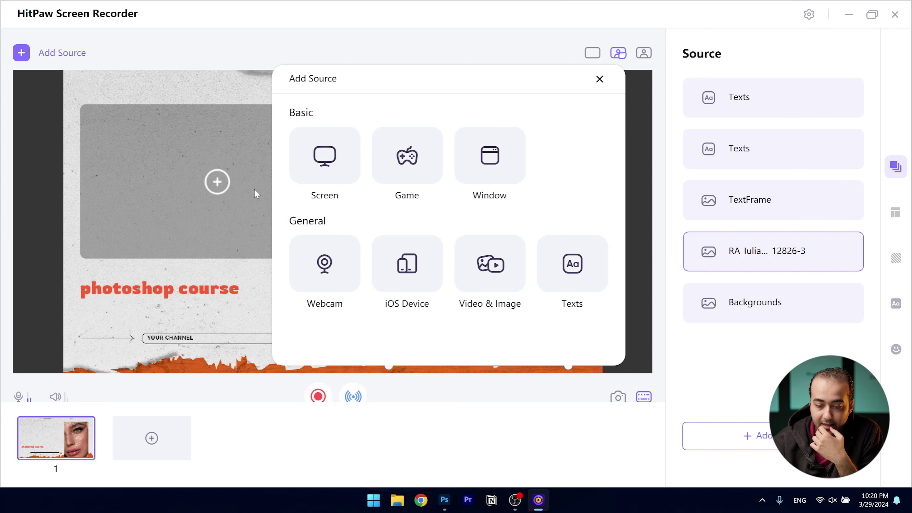
{"action": "left_click", "coordinate": [339, 175]}
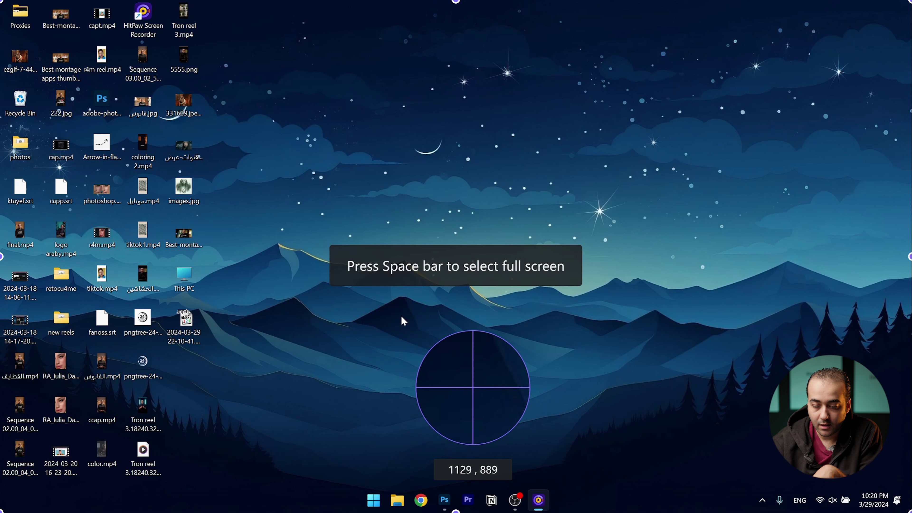
{"action": "key", "text": "space"}
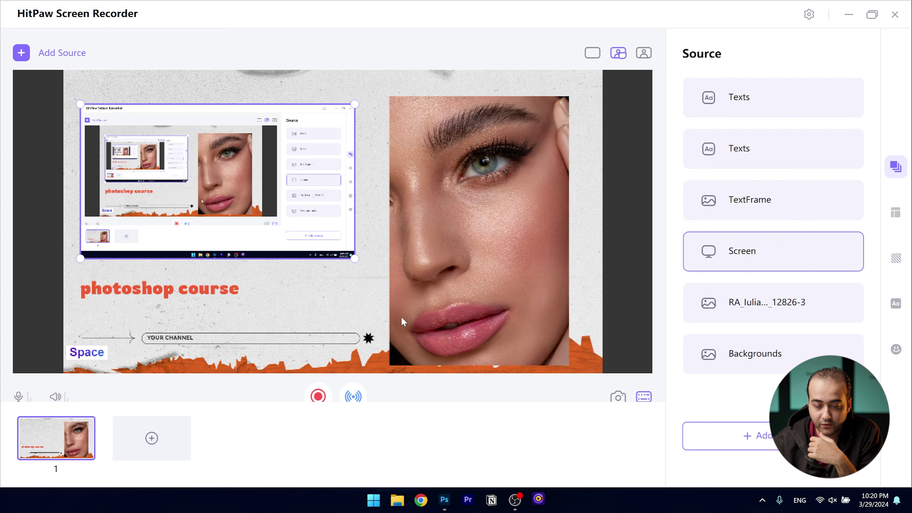
Replace the "YOUR CHANNEL" text with the presenter's full name.
{"action": "left_click", "coordinate": [176, 339]}
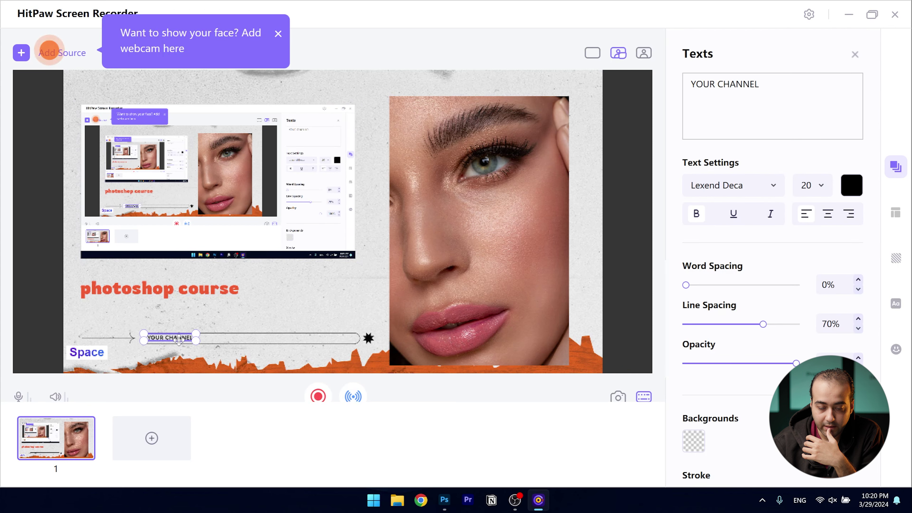
{"action": "triple_click", "coordinate": [715, 93]}
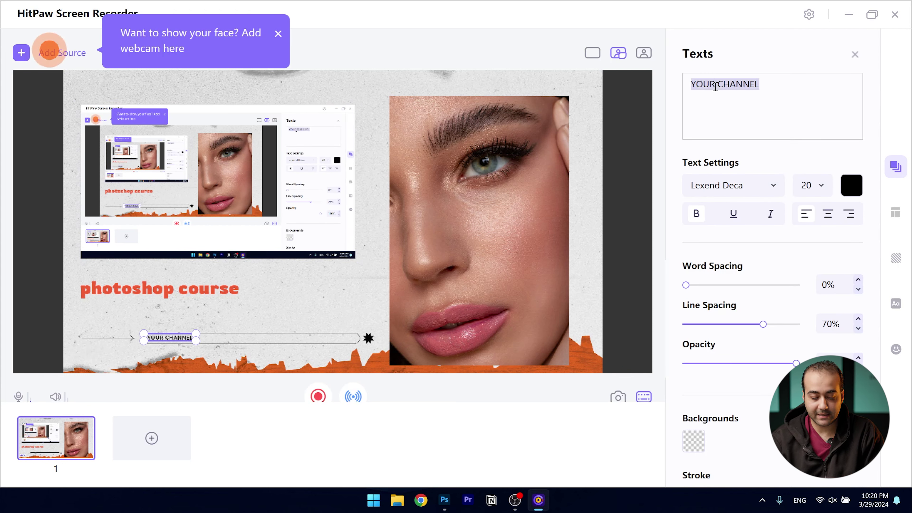
{"action": "type", "text": "Ahmed saeed"}
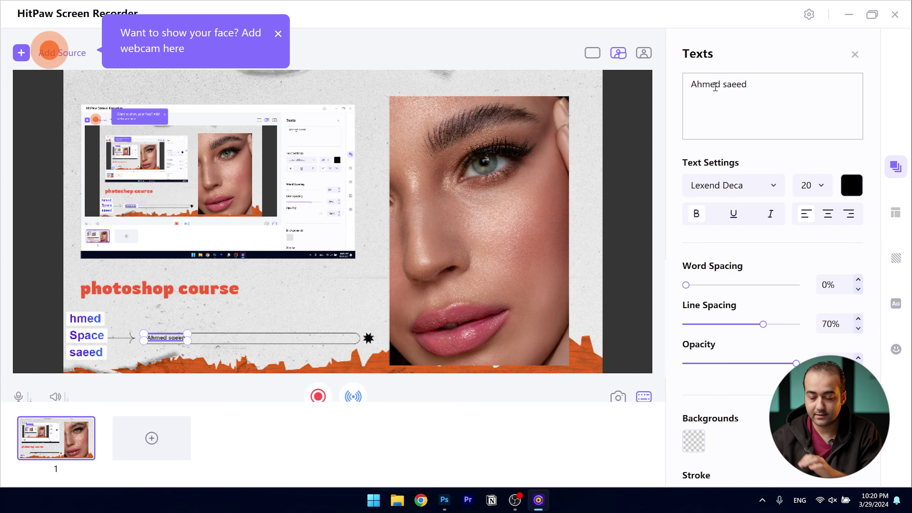
Underline the channel name text, set its word spacing to 5% and font size to 36, and dismiss the webcam tip.
{"action": "key", "text": "ctrl+a"}
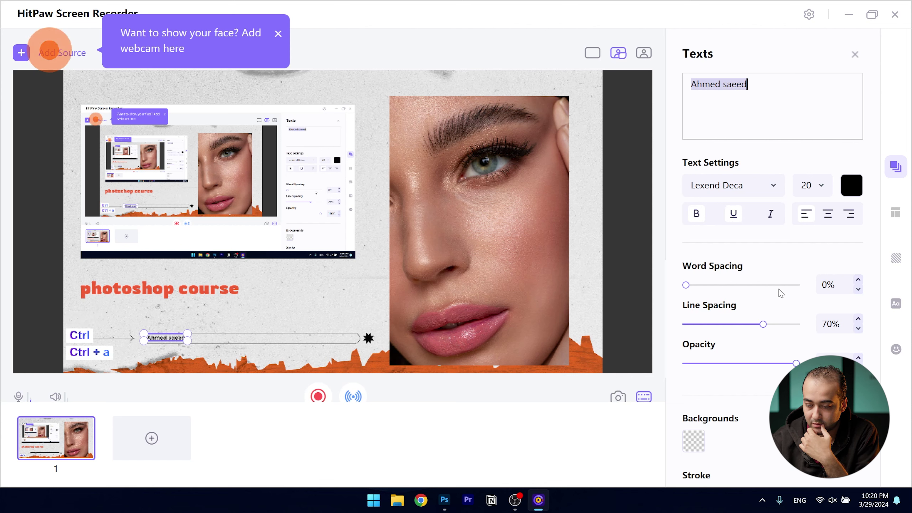
{"action": "left_click_drag", "start_coordinate": [686, 284], "coordinate": [690, 286]}
{"action": "left_click", "coordinate": [832, 192]}
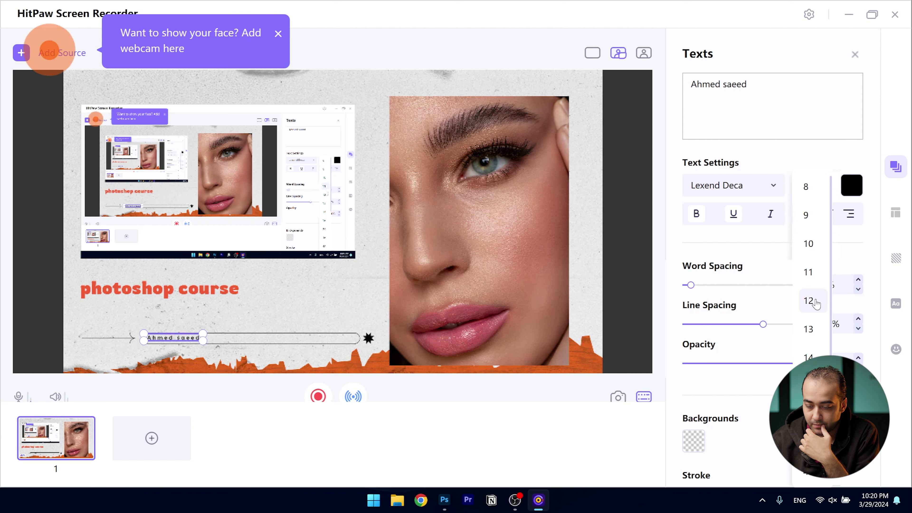
{"action": "key", "text": "Escape"}
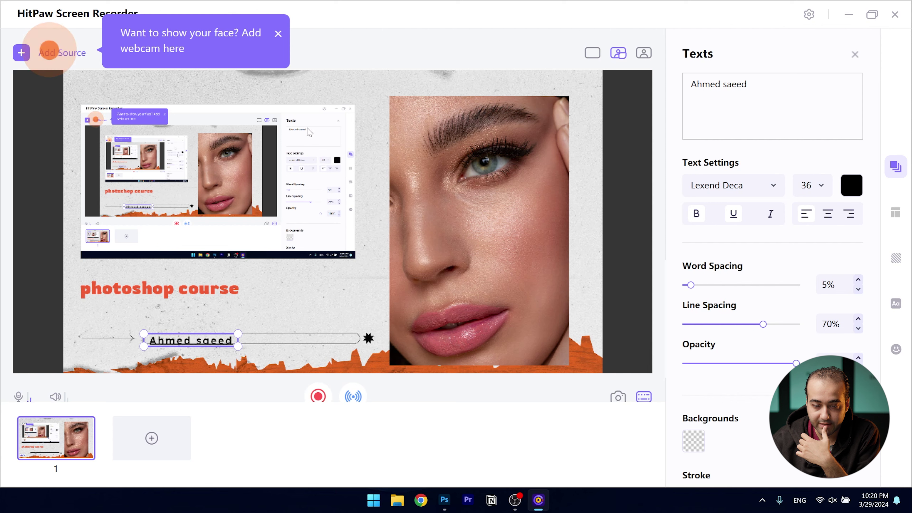
{"action": "left_click", "coordinate": [280, 34]}
{"action": "left_click", "coordinate": [277, 47]}
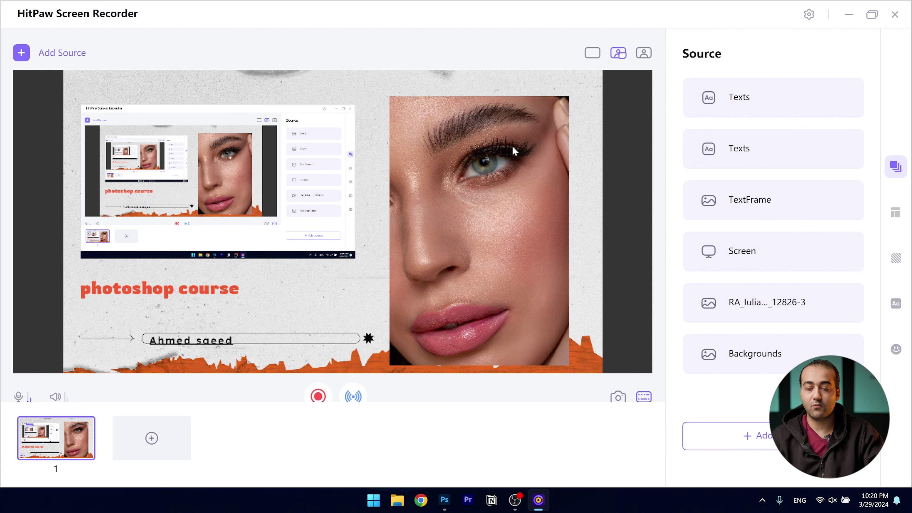
{"action": "left_click", "coordinate": [871, 13]}
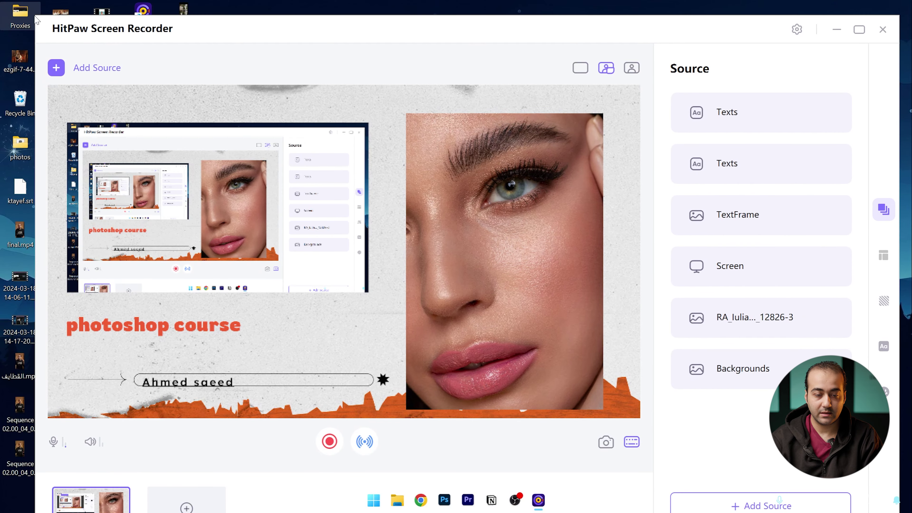
{"action": "left_click_drag", "start_coordinate": [127, 28], "coordinate": [116, 13]}
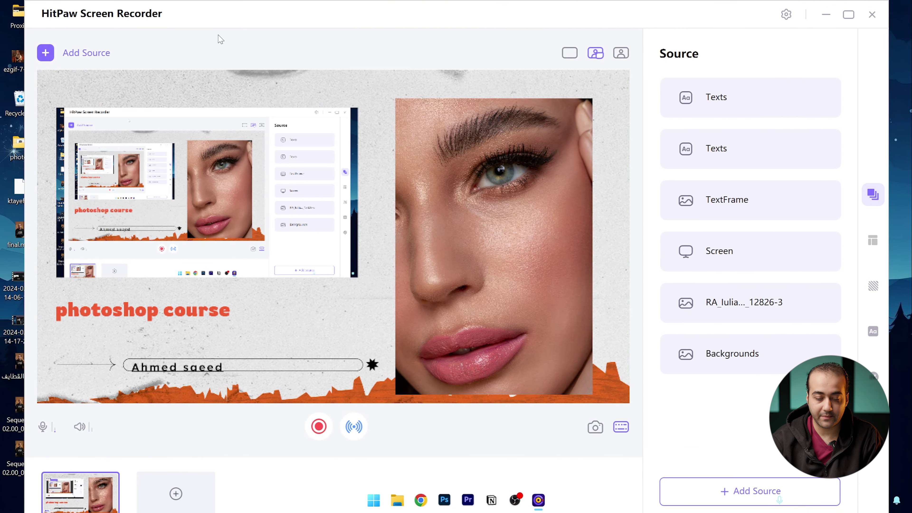
{"action": "left_click", "coordinate": [848, 16]}
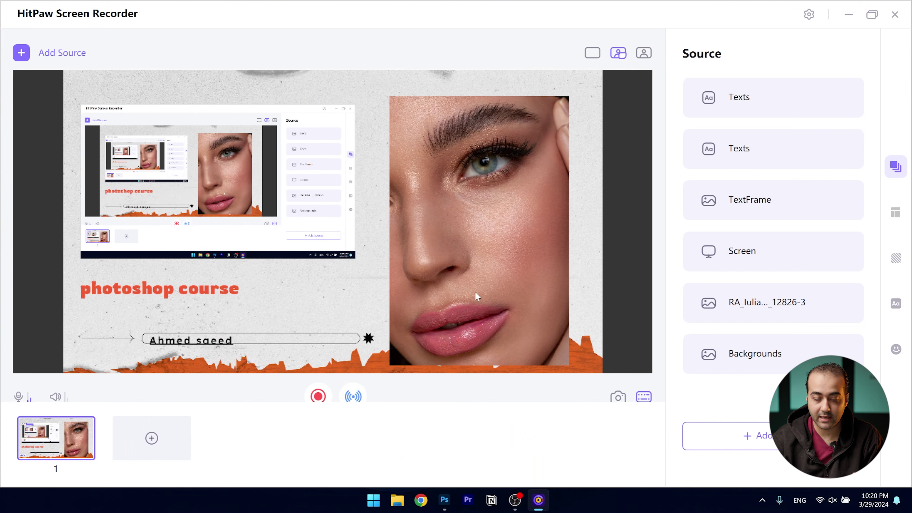
Start recording the scene, switch to Photoshop and toggle Layer 1's visibility off and on.
{"action": "left_click", "coordinate": [318, 396]}
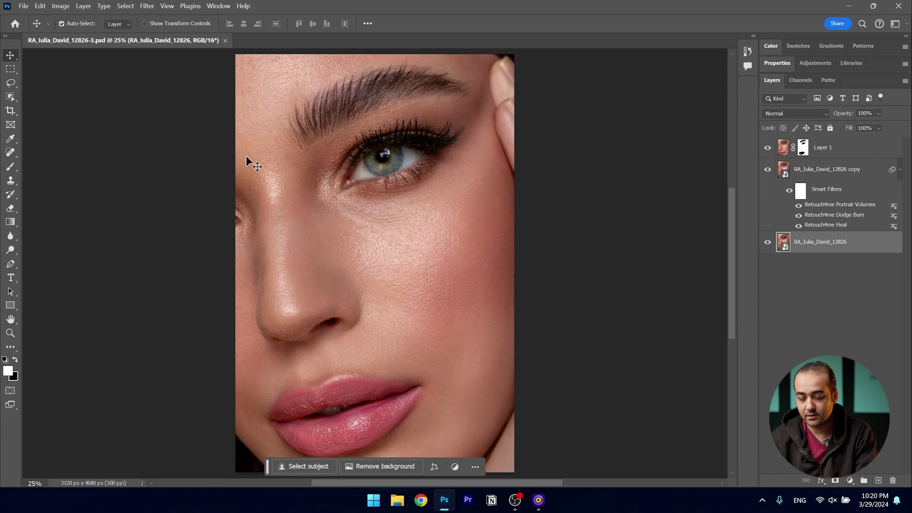
{"action": "key", "text": "ctrl+plus"}
{"action": "key", "text": "ctrl+minus"}
{"action": "left_click", "coordinate": [766, 147]}
{"action": "left_click", "coordinate": [765, 148]}
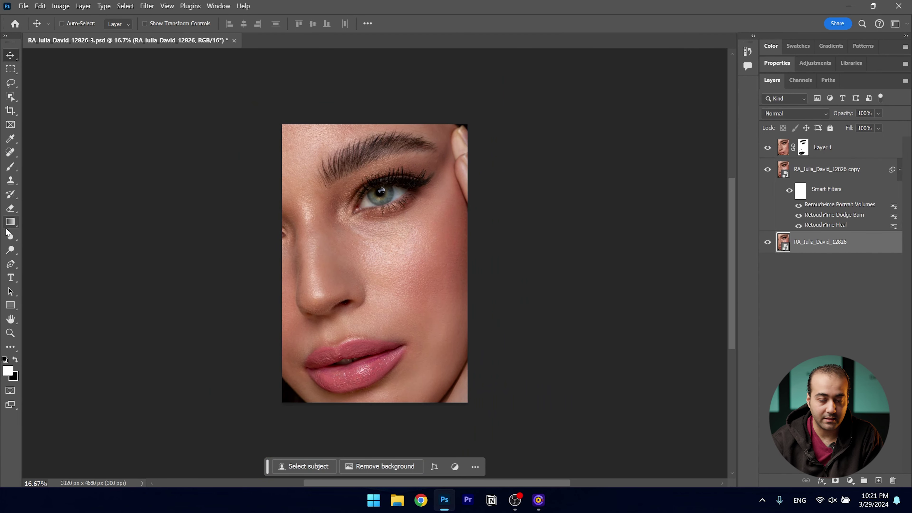
Decline rasterizing the smart object, add a new layer and paint a short Brush stroke across the cheek.
{"action": "left_click", "coordinate": [10, 166]}
{"action": "left_click", "coordinate": [364, 242]}
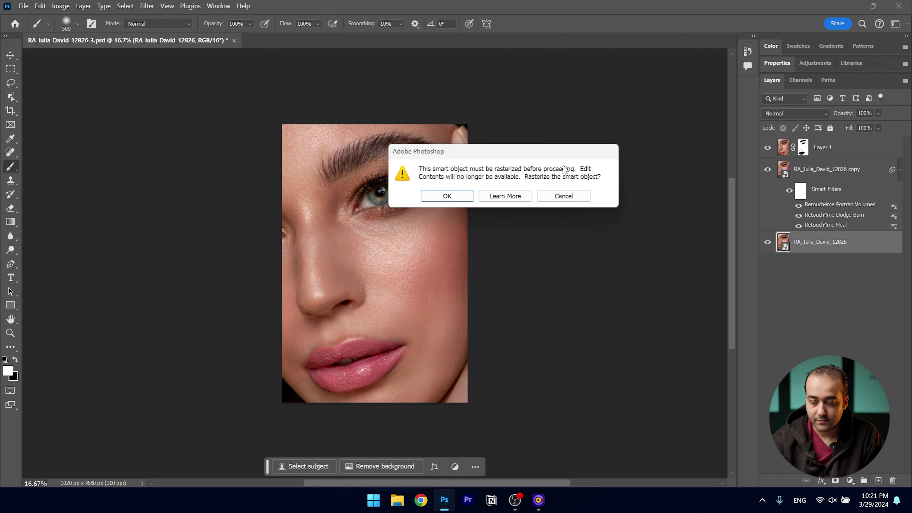
{"action": "left_click", "coordinate": [562, 197]}
{"action": "key", "text": "ctrl+shift+alt+n"}
{"action": "mouse_move", "coordinate": [359, 230]}
{"action": "left_mouse_down"}
{"action": "mouse_move", "coordinate": [401, 255]}
{"action": "mouse_move", "coordinate": [411, 224]}
{"action": "mouse_move", "coordinate": [393, 226]}
{"action": "left_mouse_up"}
Switch back to HitPaw Screen Recorder, stop the recording, and play and close the recorded video.
{"action": "left_click", "coordinate": [538, 500]}
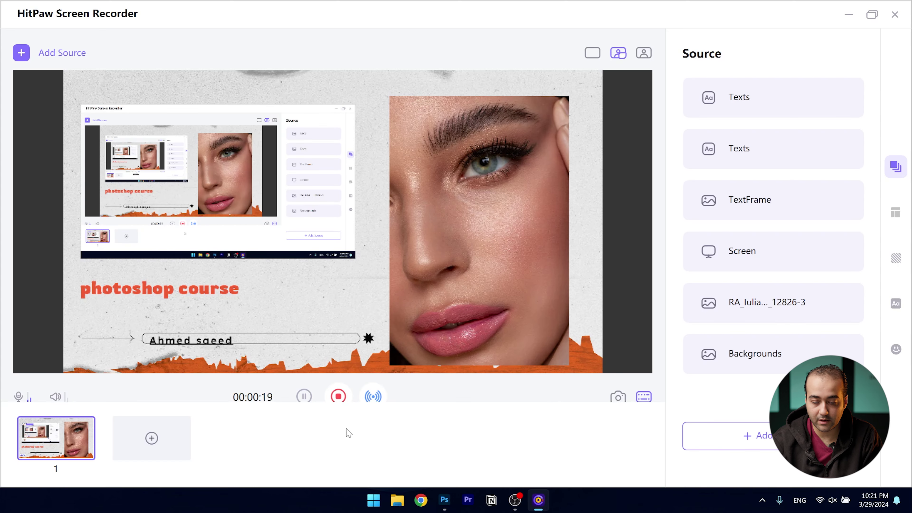
{"action": "left_click", "coordinate": [335, 400]}
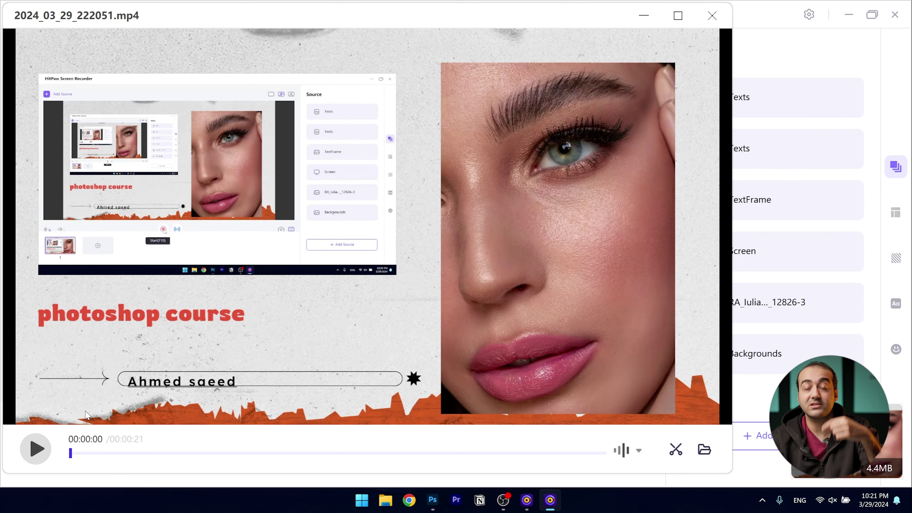
{"action": "left_click", "coordinate": [36, 448]}
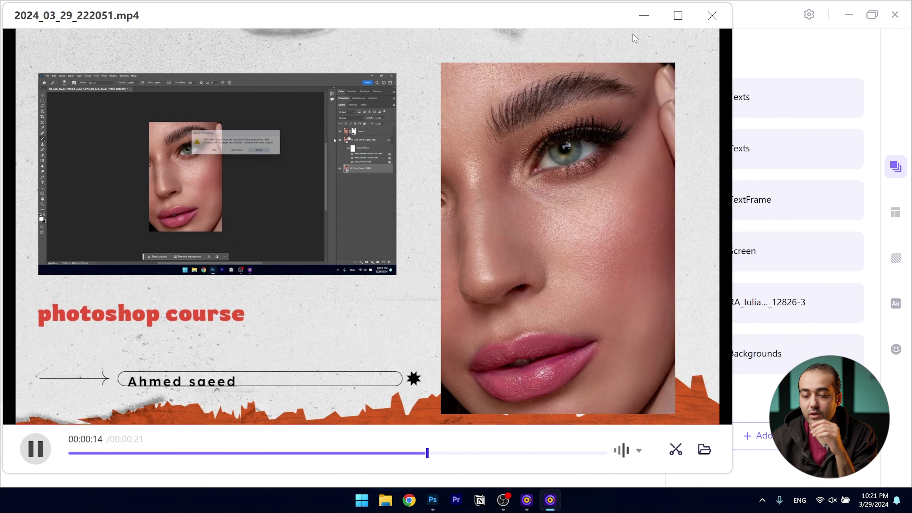
{"action": "left_click", "coordinate": [725, 14]}
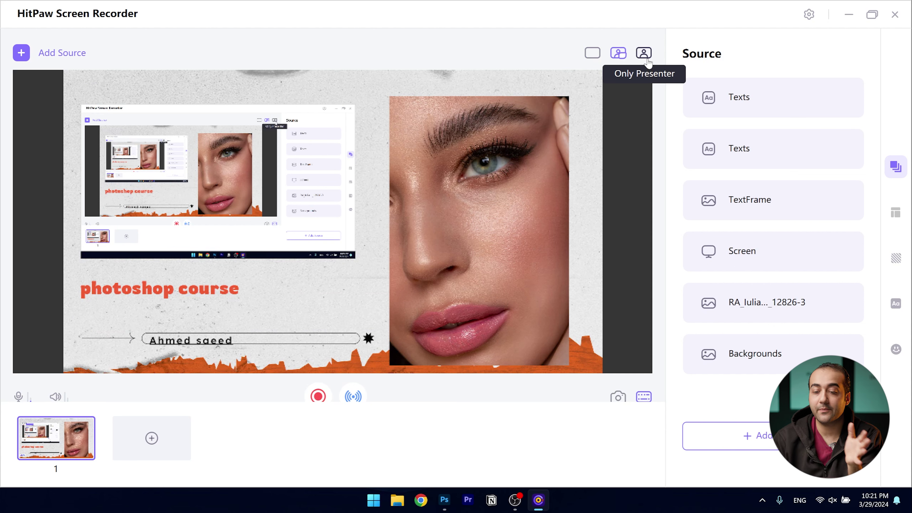
Preview the scene in the Only Content layout and return it to Presenter + Content.
{"action": "left_click", "coordinate": [591, 54]}
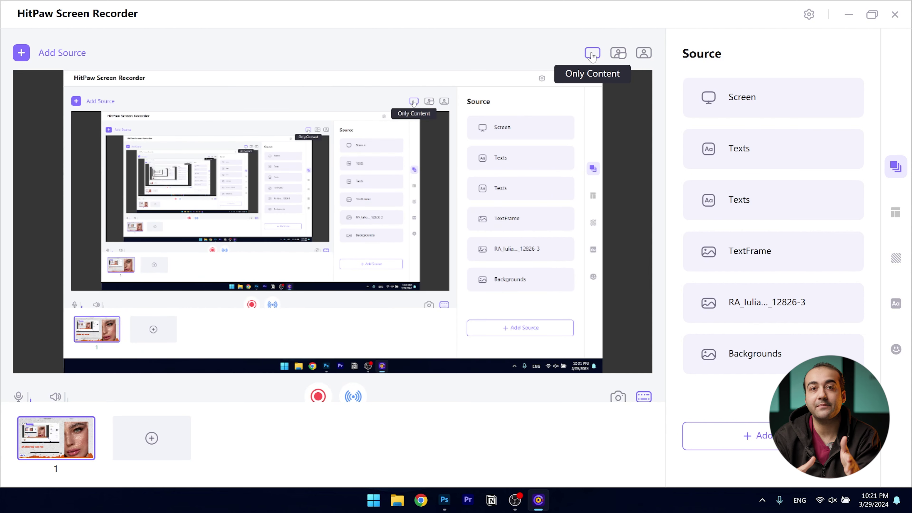
{"action": "left_click", "coordinate": [624, 57]}
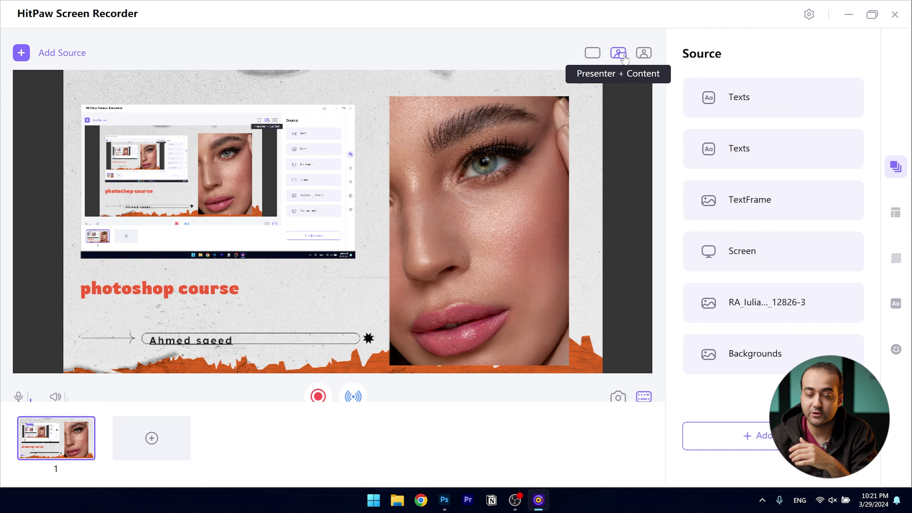
Preview the scene in the presenter-only layout, return it to Presenter + Content, and close the project without saving.
{"action": "left_click", "coordinate": [643, 53]}
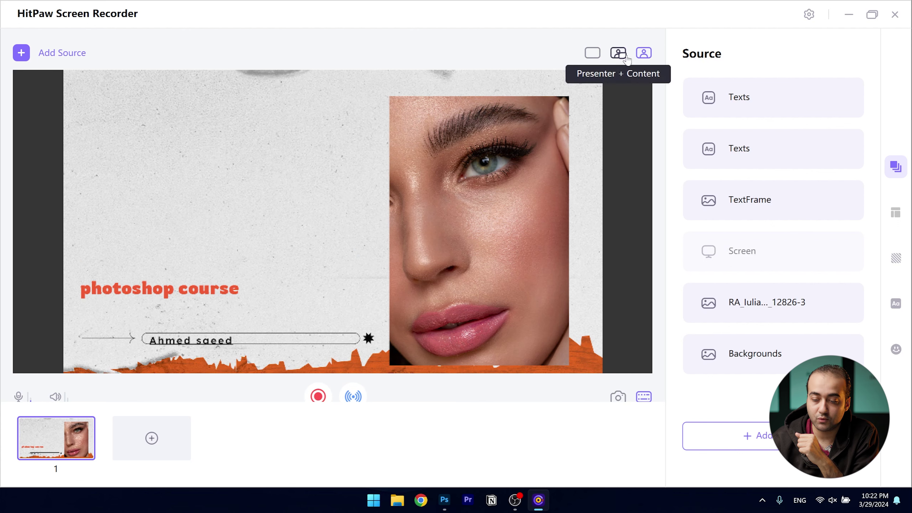
{"action": "left_click", "coordinate": [618, 53]}
{"action": "left_click", "coordinate": [893, 14]}
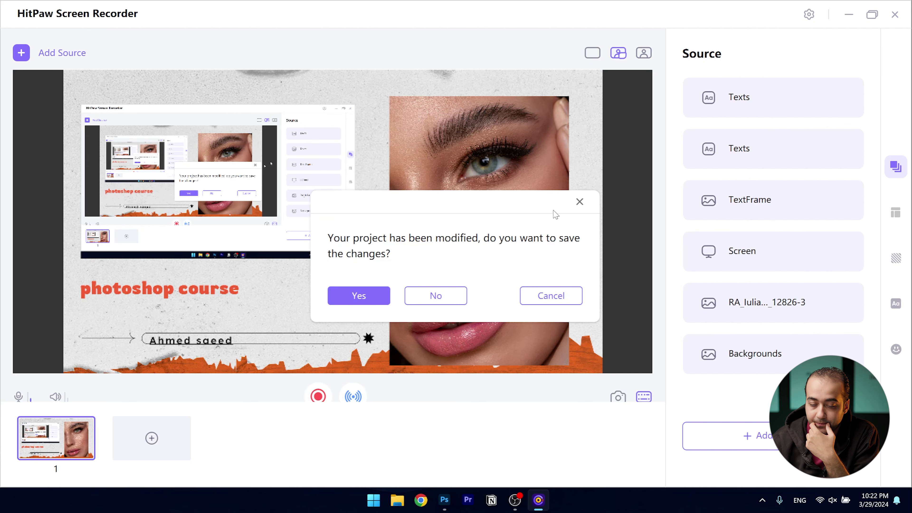
{"action": "left_click", "coordinate": [449, 305]}
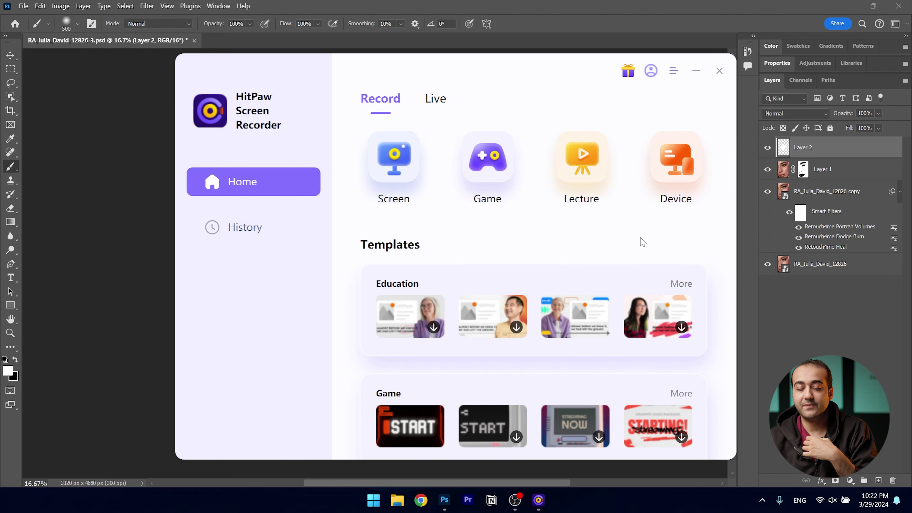
Start an iPad device recording, dismiss the iOS connection instructions, and enlarge the mirrored iPad screen to nearly the full canvas height.
{"action": "left_click", "coordinate": [675, 171]}
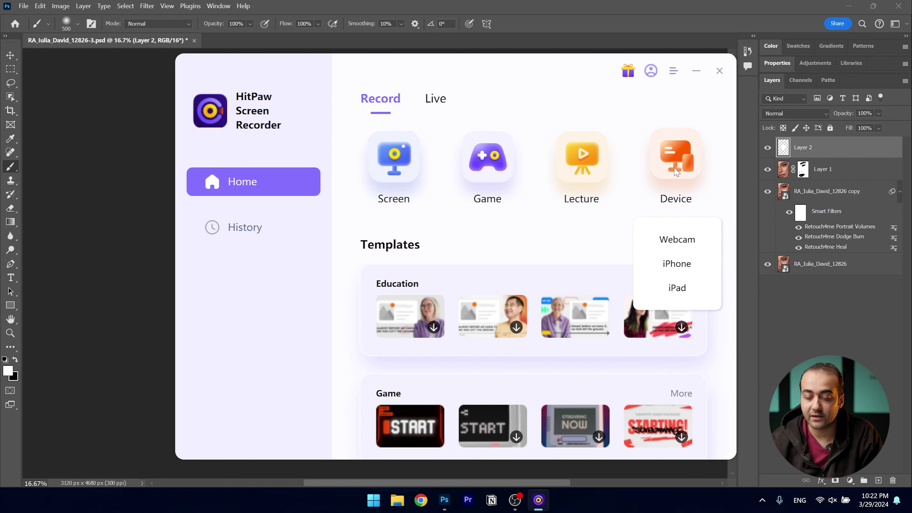
{"action": "left_click", "coordinate": [681, 287]}
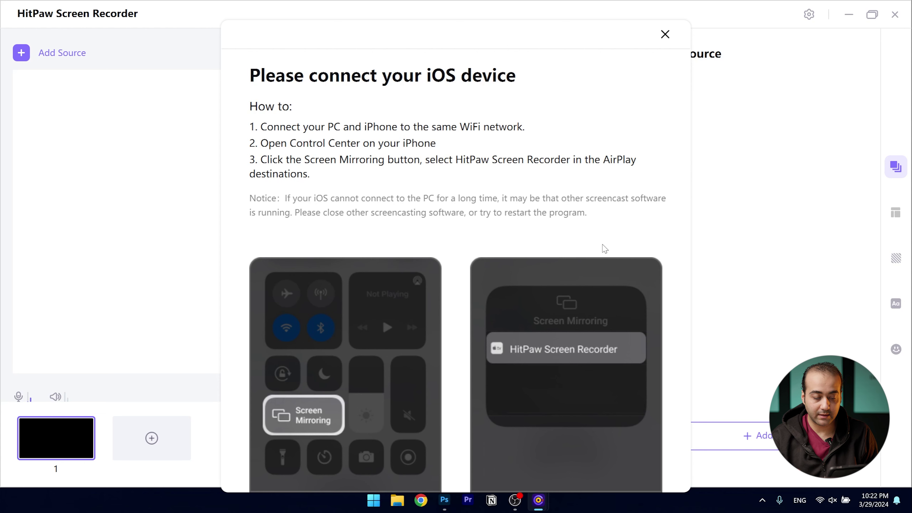
{"action": "left_click", "coordinate": [665, 34]}
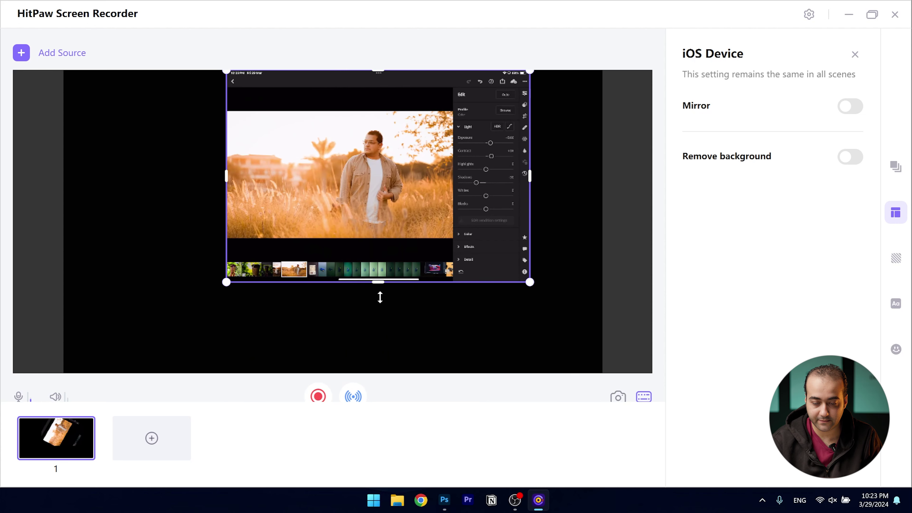
{"action": "left_click_drag", "start_coordinate": [379, 297], "coordinate": [380, 370]}
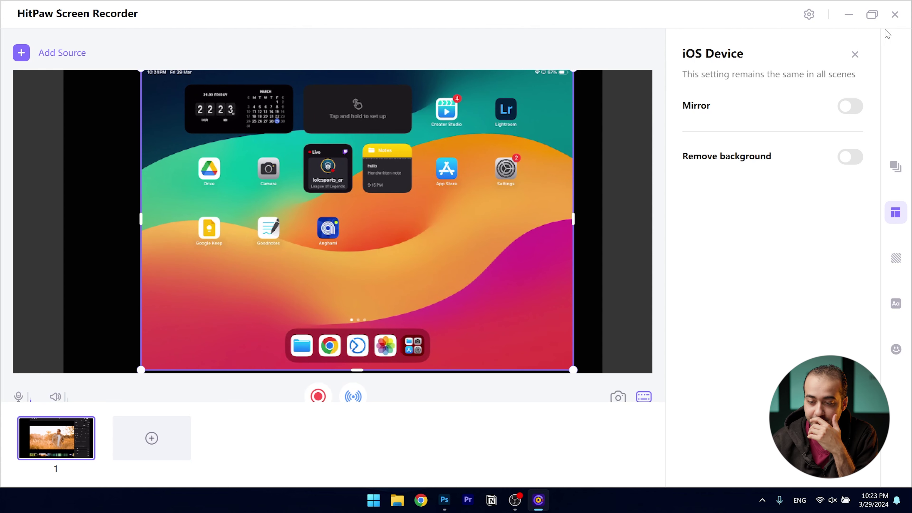
Close the iPad project without saving, and open a new live project from the home screen's Live options.
{"action": "left_click", "coordinate": [894, 14]}
{"action": "left_click", "coordinate": [433, 299]}
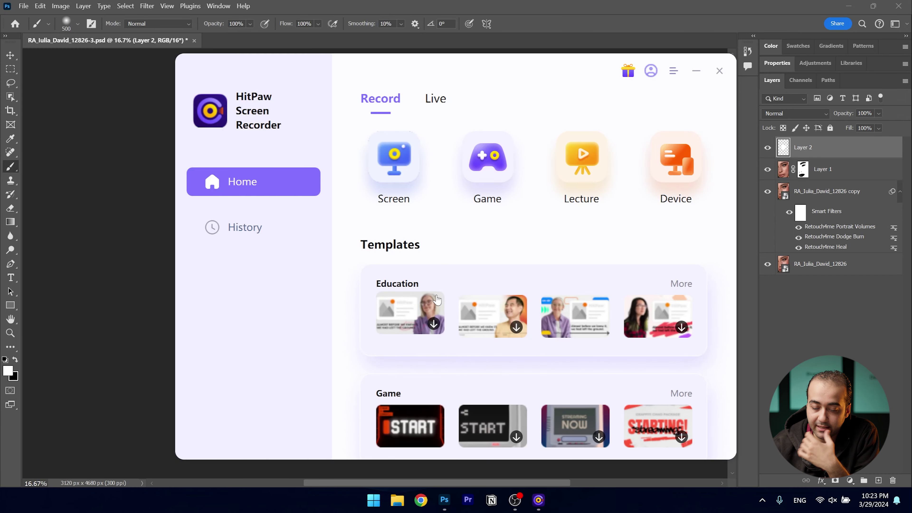
{"action": "scroll", "coordinate": [436, 300], "scroll_direction": "down", "scroll_amount": 1}
{"action": "scroll", "coordinate": [468, 276], "scroll_direction": "up", "scroll_amount": 1}
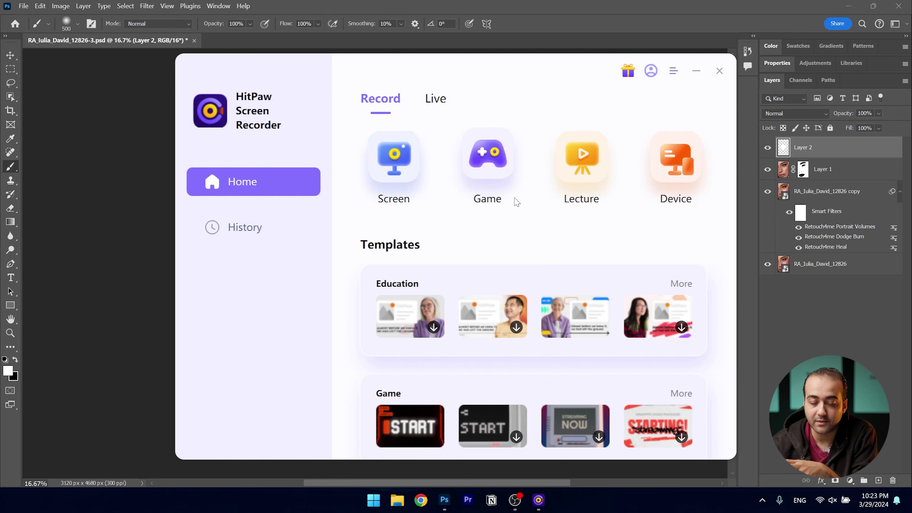
{"action": "left_click", "coordinate": [443, 101]}
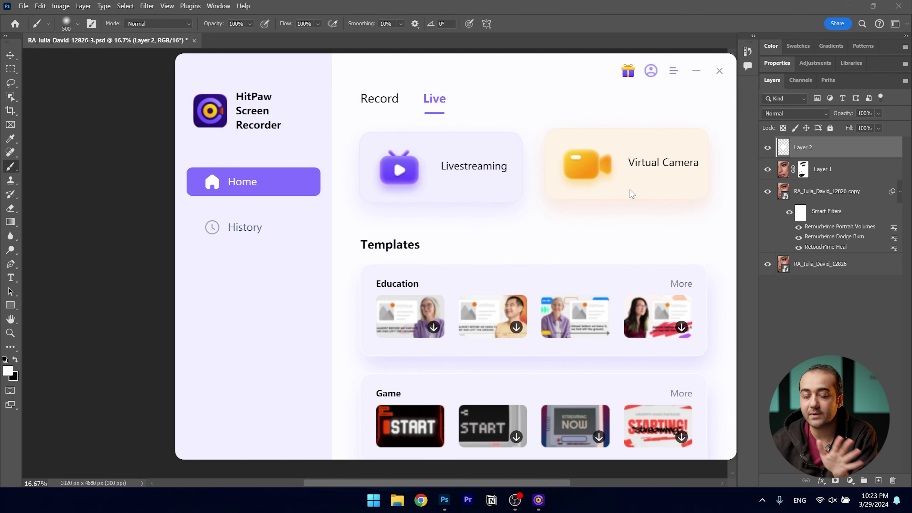
{"action": "key", "text": "alt+F4"}
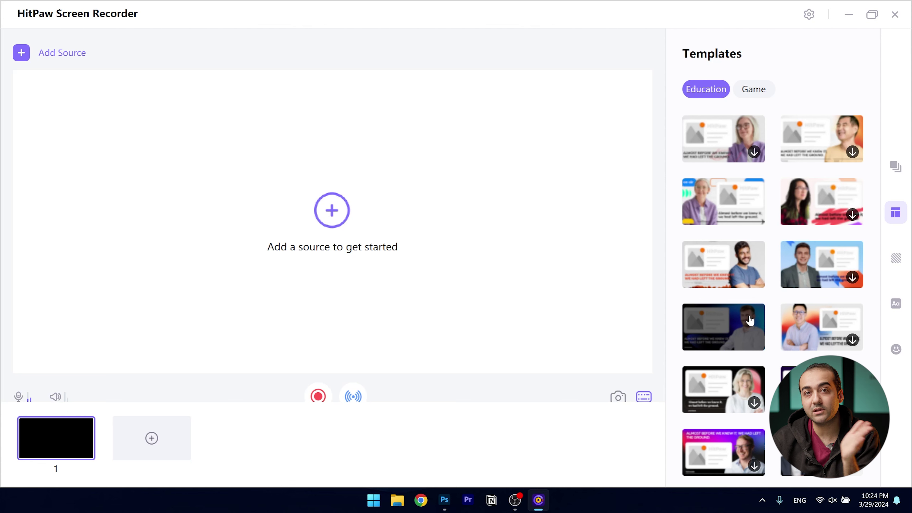
Apply the black and red START template from the Game templates to the project.
{"action": "left_click", "coordinate": [756, 91]}
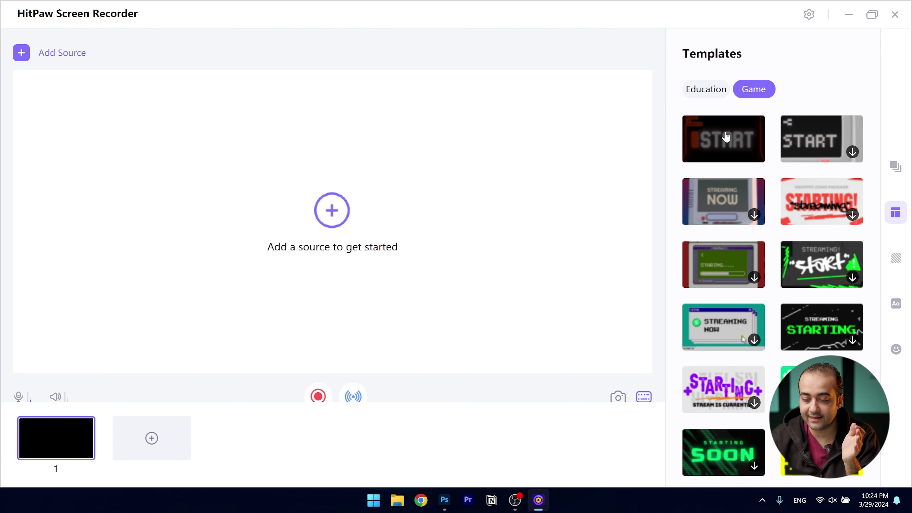
{"action": "left_click", "coordinate": [729, 147]}
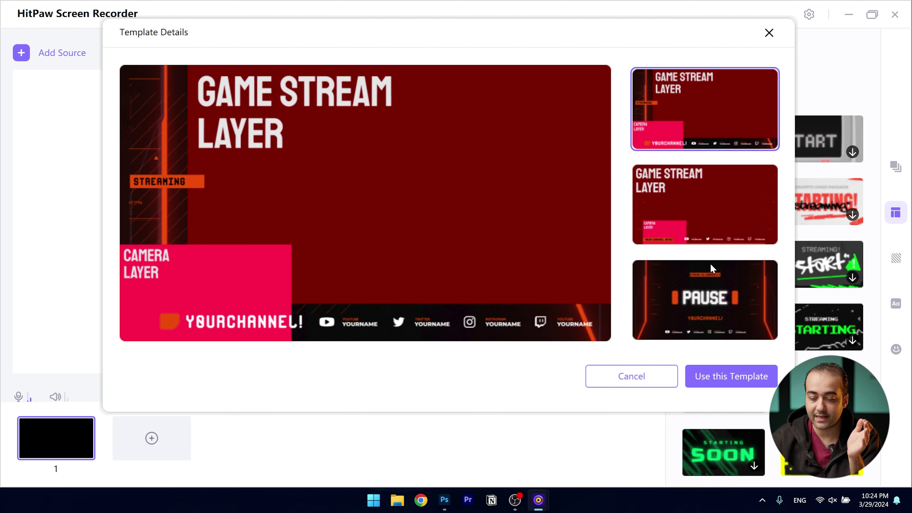
{"action": "left_click", "coordinate": [724, 382]}
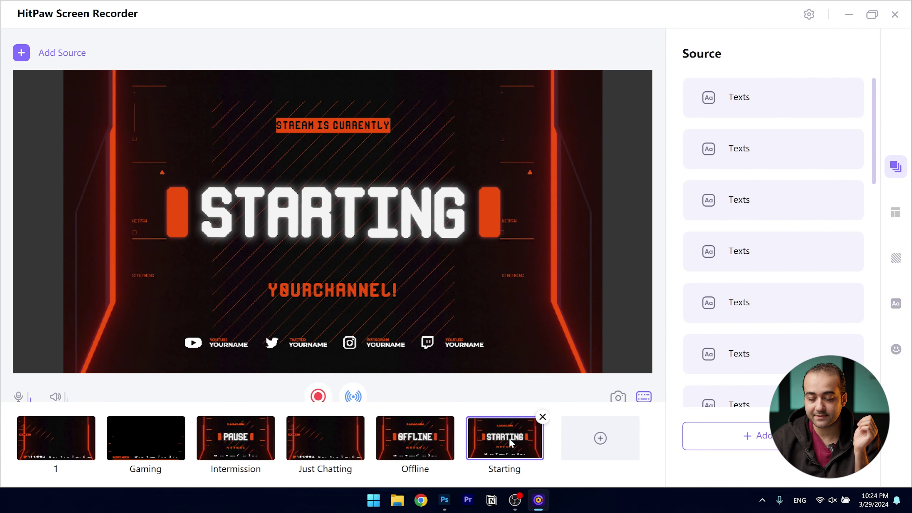
View the template's Just Chatting, Offline, Starting, Intermission and Gaming scenes.
{"action": "left_click", "coordinate": [311, 448]}
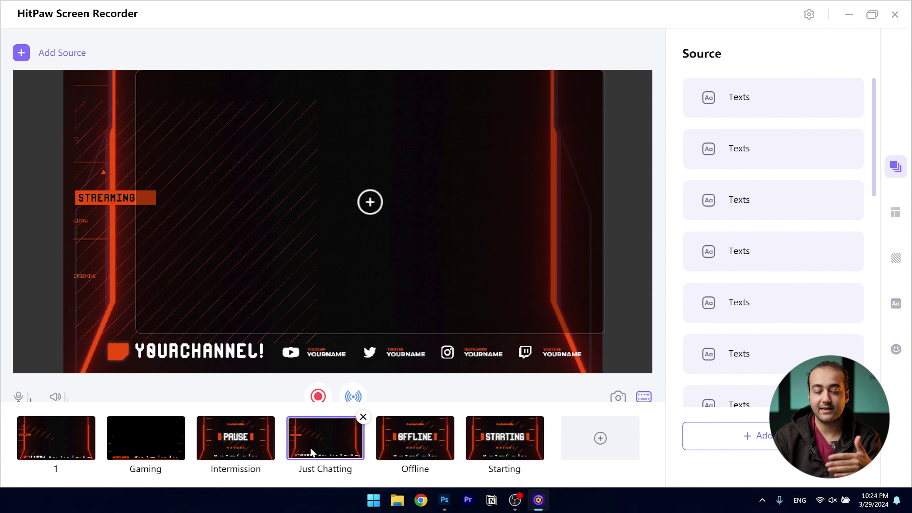
{"action": "left_click", "coordinate": [408, 450]}
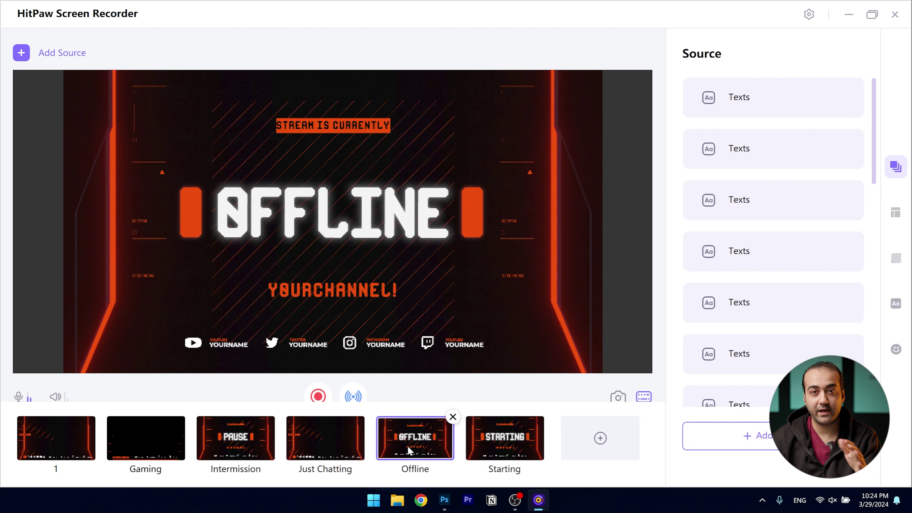
{"action": "left_click", "coordinate": [492, 442]}
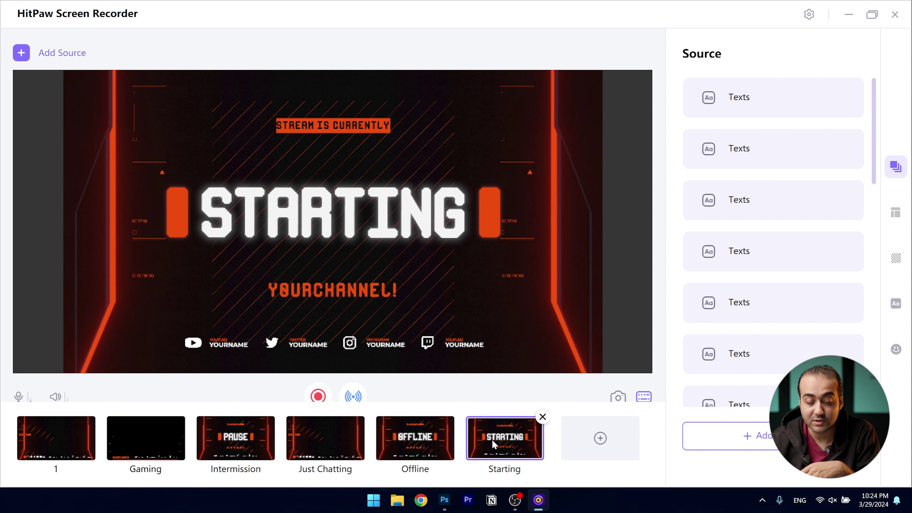
{"action": "left_click", "coordinate": [241, 449]}
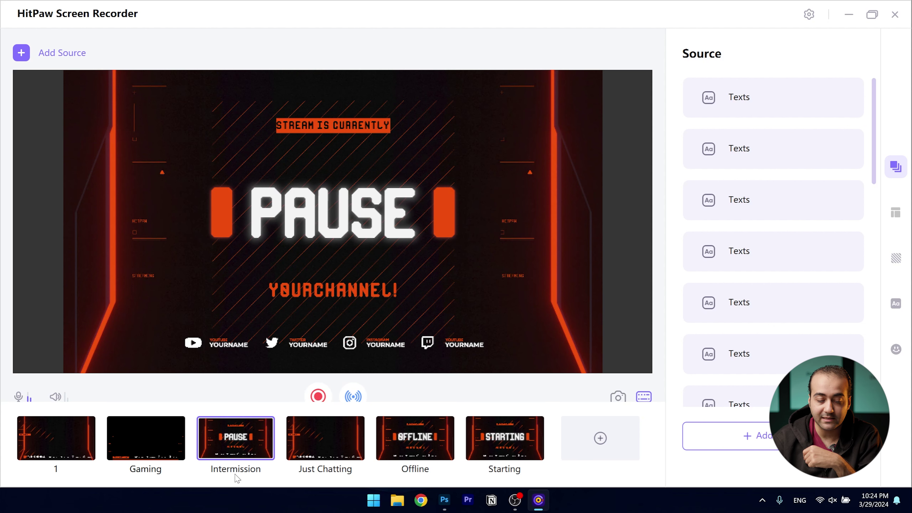
{"action": "left_click", "coordinate": [135, 447]}
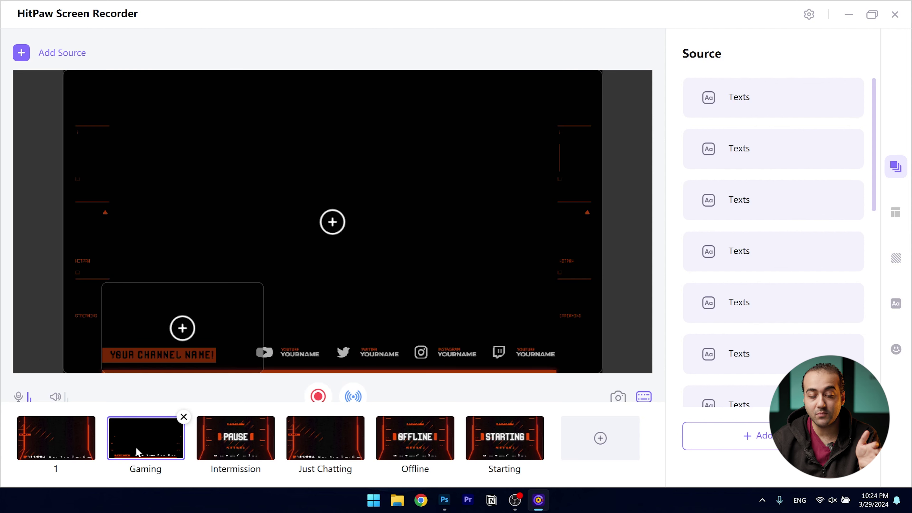
Examine the source types offered for the Gaming scene's main and camera placeholders, leaving both placeholders empty.
{"action": "left_click", "coordinate": [341, 220]}
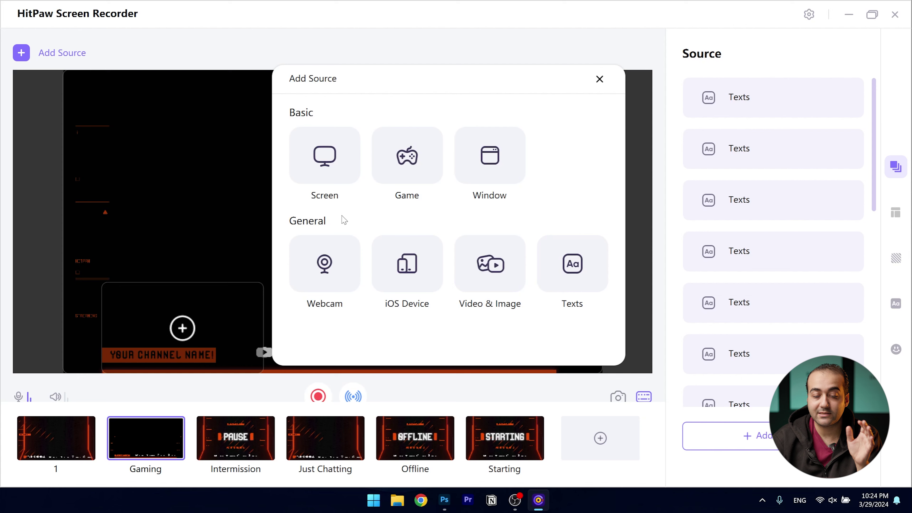
{"action": "left_click", "coordinate": [403, 178]}
{"action": "left_click", "coordinate": [507, 290]}
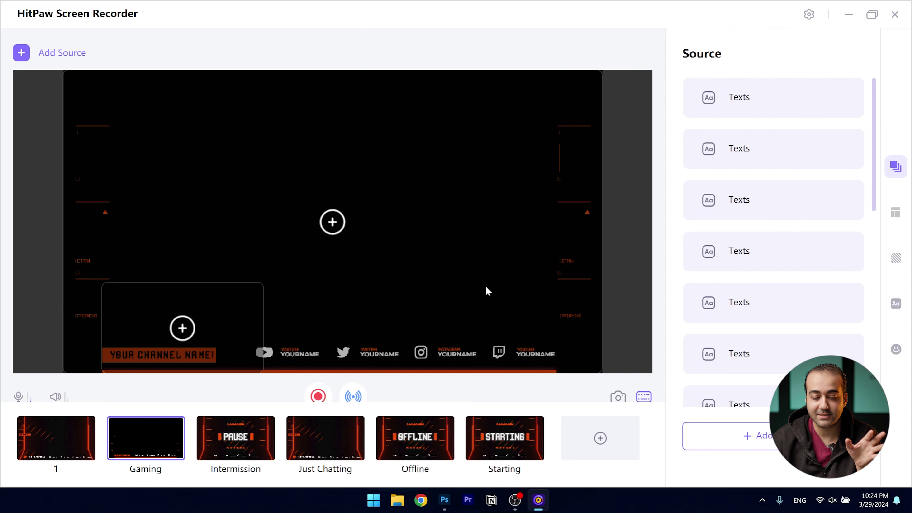
{"action": "left_click", "coordinate": [176, 334]}
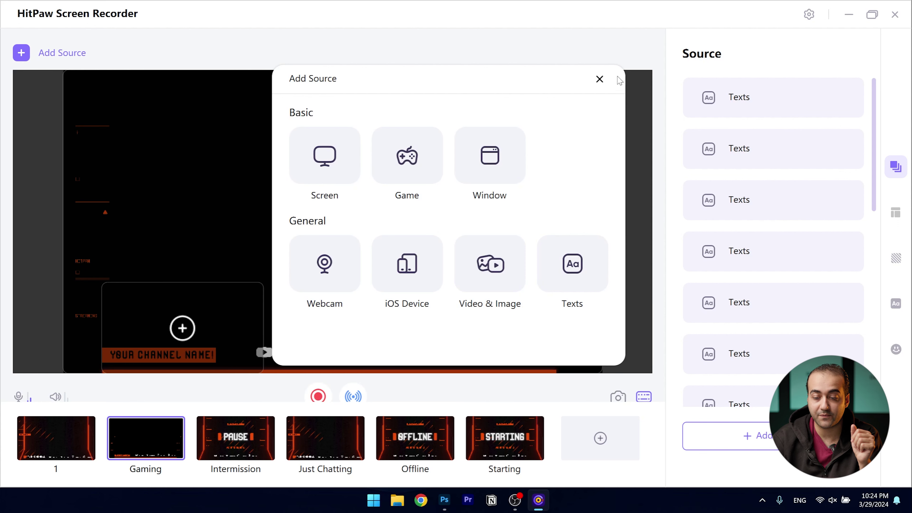
{"action": "left_click", "coordinate": [600, 79]}
View scene 1 and the scene choices offered for adding another scene, and cancel without adding one.
{"action": "left_click", "coordinate": [89, 419]}
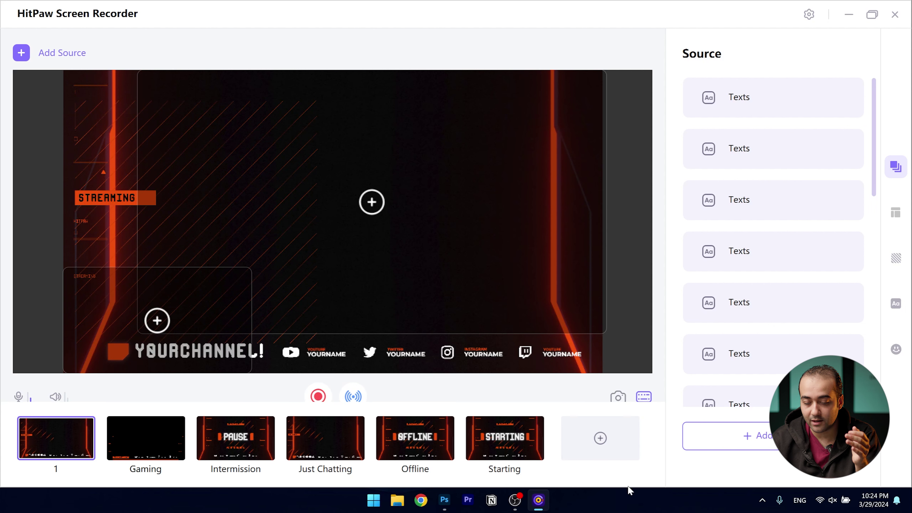
{"action": "left_click", "coordinate": [603, 441]}
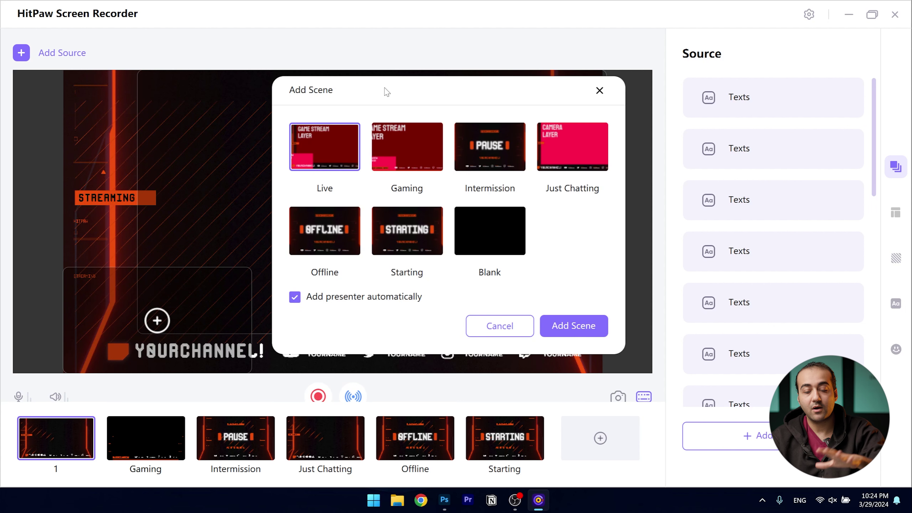
{"action": "left_click", "coordinate": [480, 324]}
Select the instagram image source in the Starting scene and toggle its visibility off and on.
{"action": "left_click", "coordinate": [501, 452]}
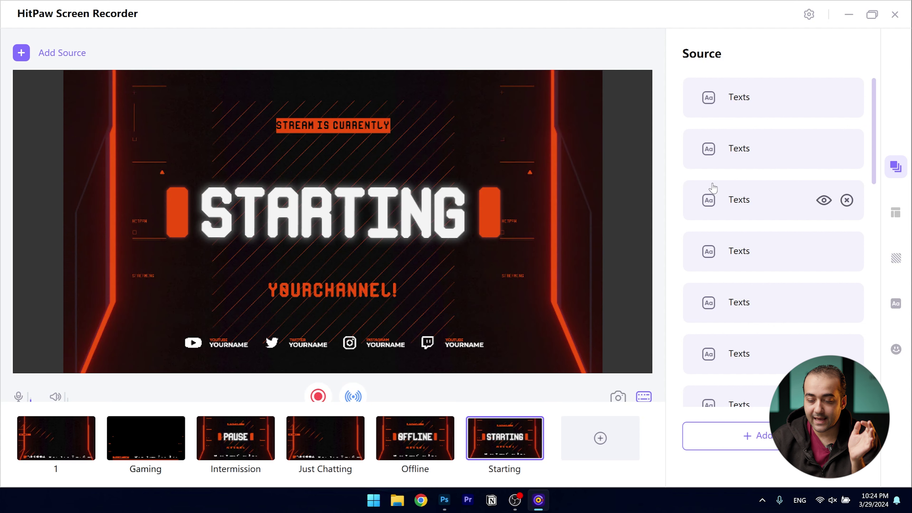
{"action": "scroll", "coordinate": [722, 190], "scroll_direction": "down", "scroll_amount": 2}
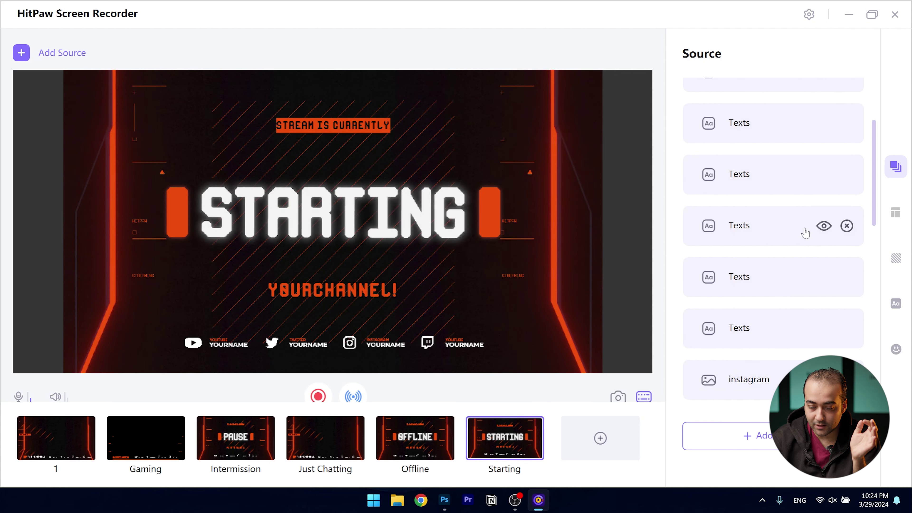
{"action": "scroll", "coordinate": [804, 230], "scroll_direction": "down", "scroll_amount": 1}
{"action": "left_click", "coordinate": [758, 309]}
{"action": "scroll", "coordinate": [759, 314], "scroll_direction": "down", "scroll_amount": 1}
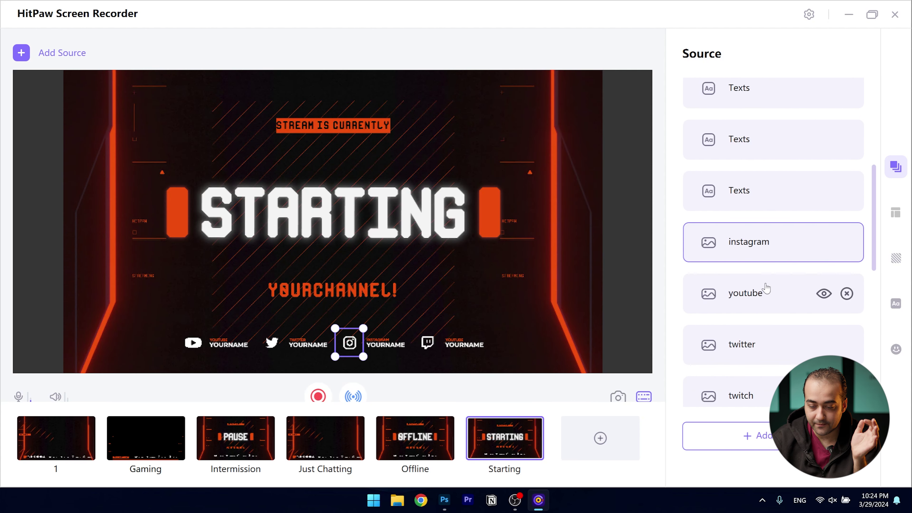
{"action": "left_click", "coordinate": [825, 243]}
{"action": "left_click", "coordinate": [825, 244]}
Replace the placeholder text beside the Instagram icon in the Starting scene with the presenter's full name.
{"action": "left_click", "coordinate": [385, 344]}
{"action": "key", "text": "ctrl+a"}
{"action": "type", "text": "ahmed saeed"}
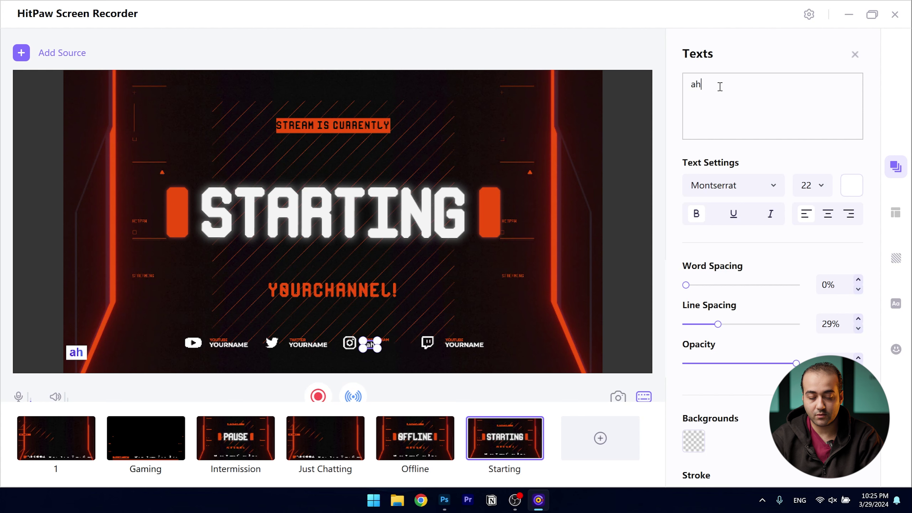
{"action": "left_click", "coordinate": [273, 395]}
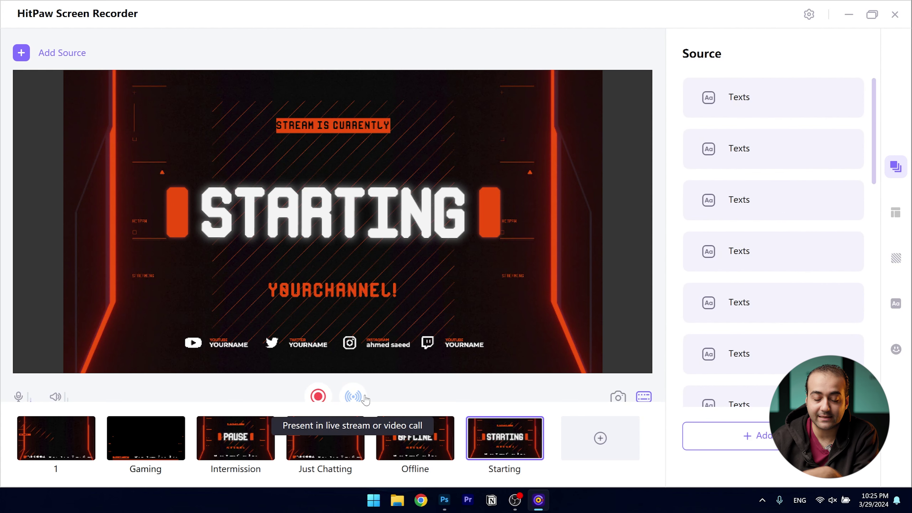
View the live stream connection instructions for Twitch, and close the project without saving.
{"action": "left_click", "coordinate": [364, 397]}
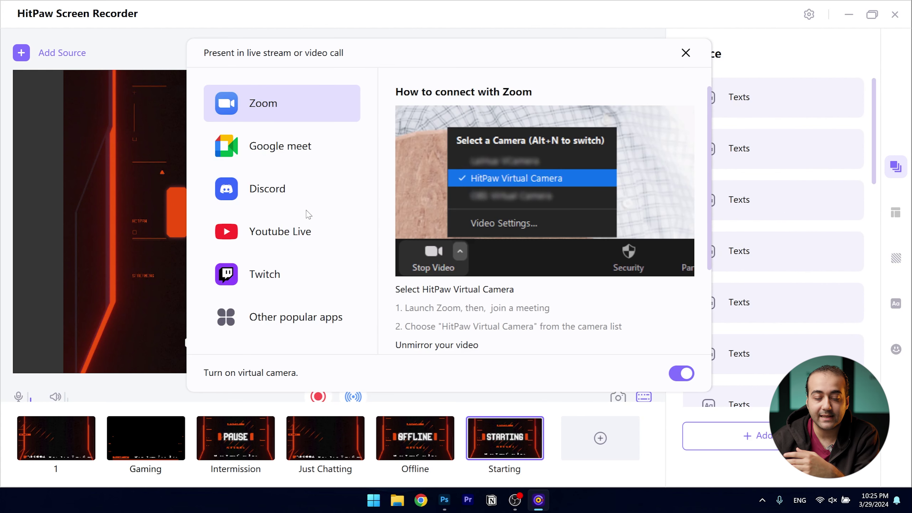
{"action": "left_click", "coordinate": [277, 275]}
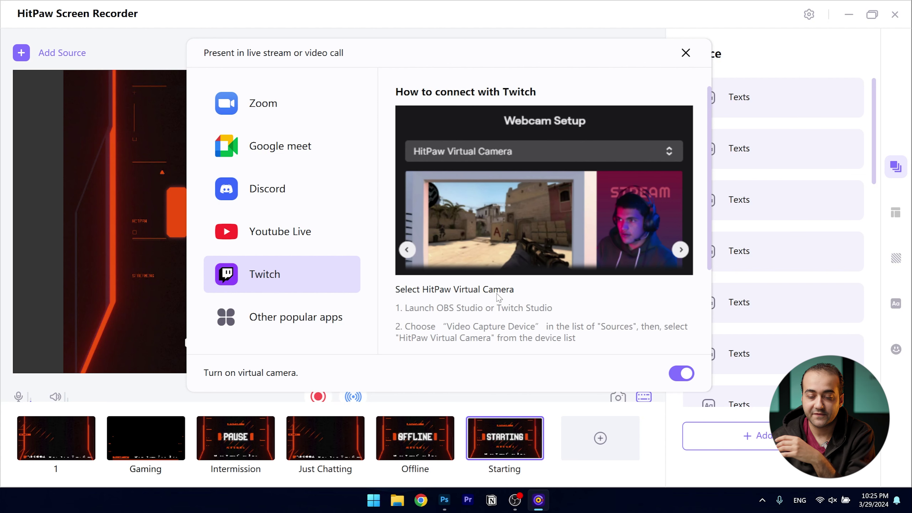
{"action": "left_click", "coordinate": [895, 14]}
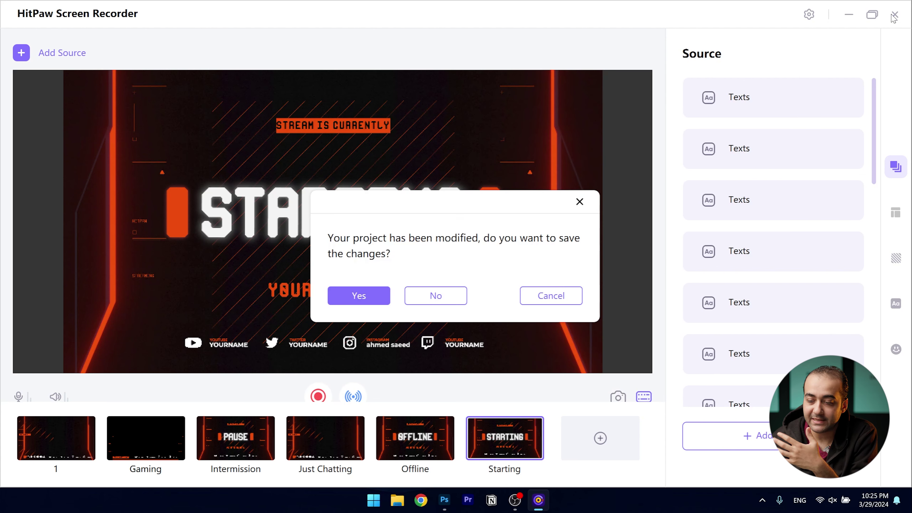
{"action": "left_click", "coordinate": [425, 302]}
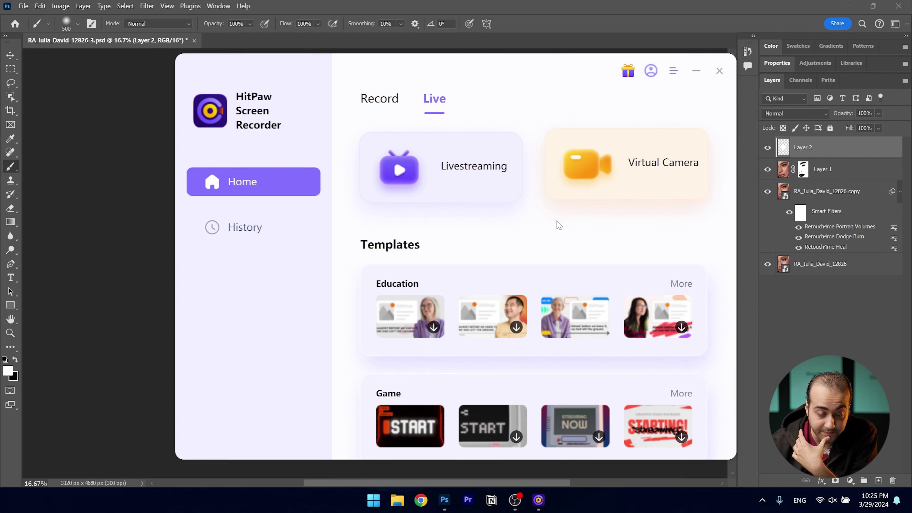